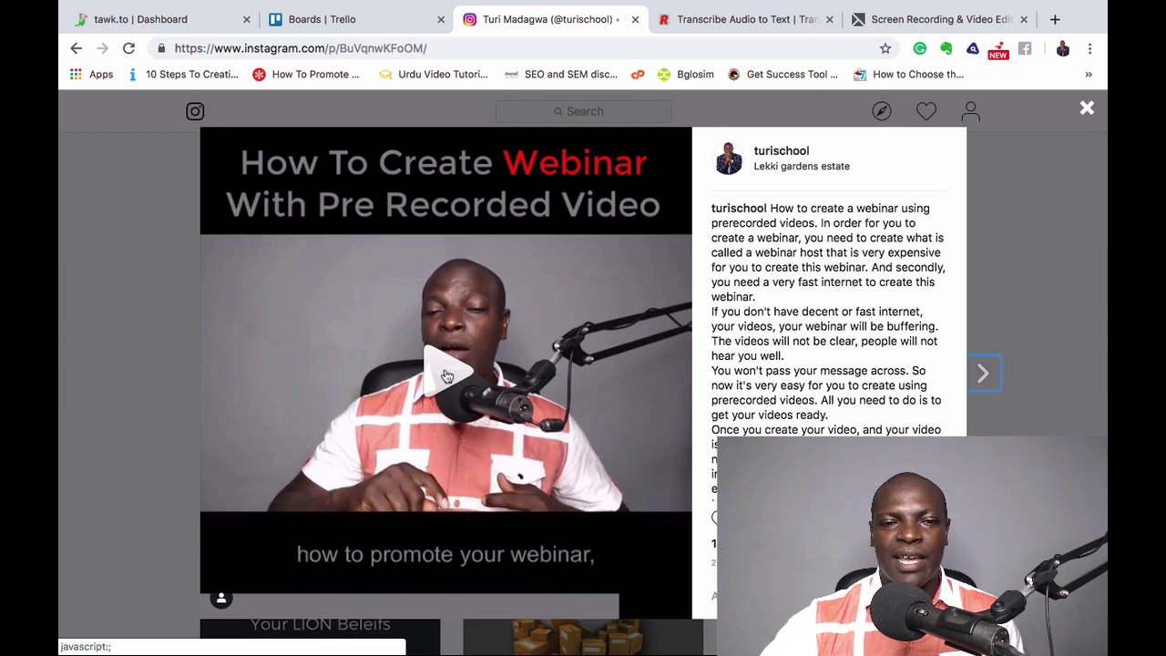
- Play part of the Instagram webinar video as a sample and bring up the TechSmith Camtasia web page
{"action": "left_click", "coordinate": [446, 375]}
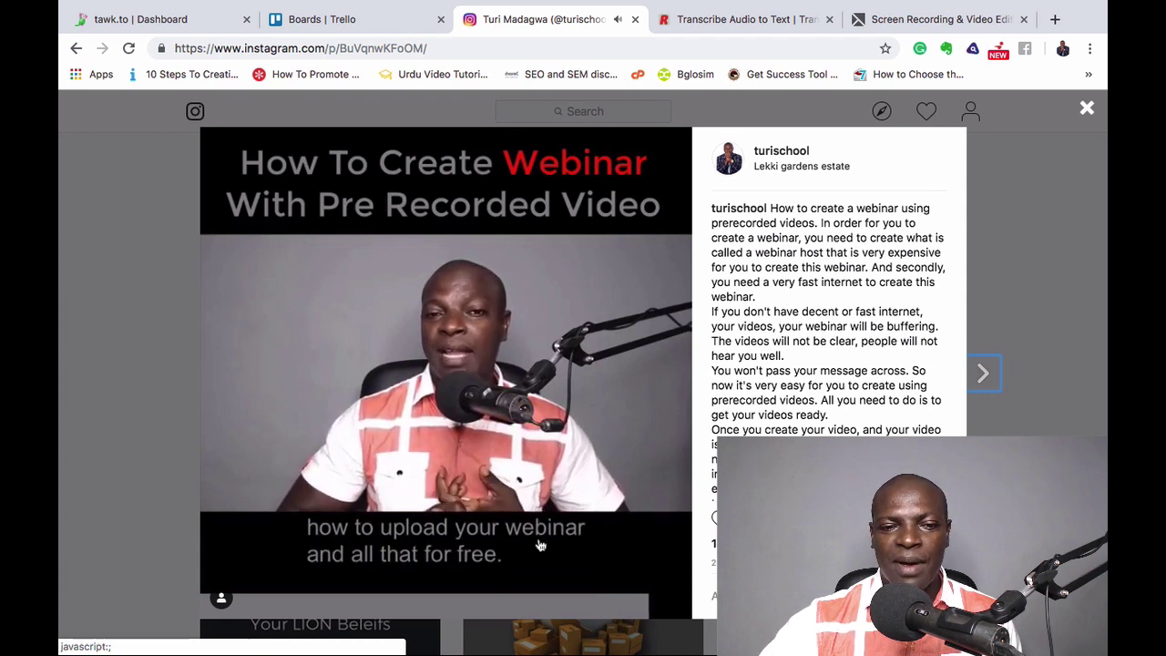
{"action": "left_click", "coordinate": [587, 428]}
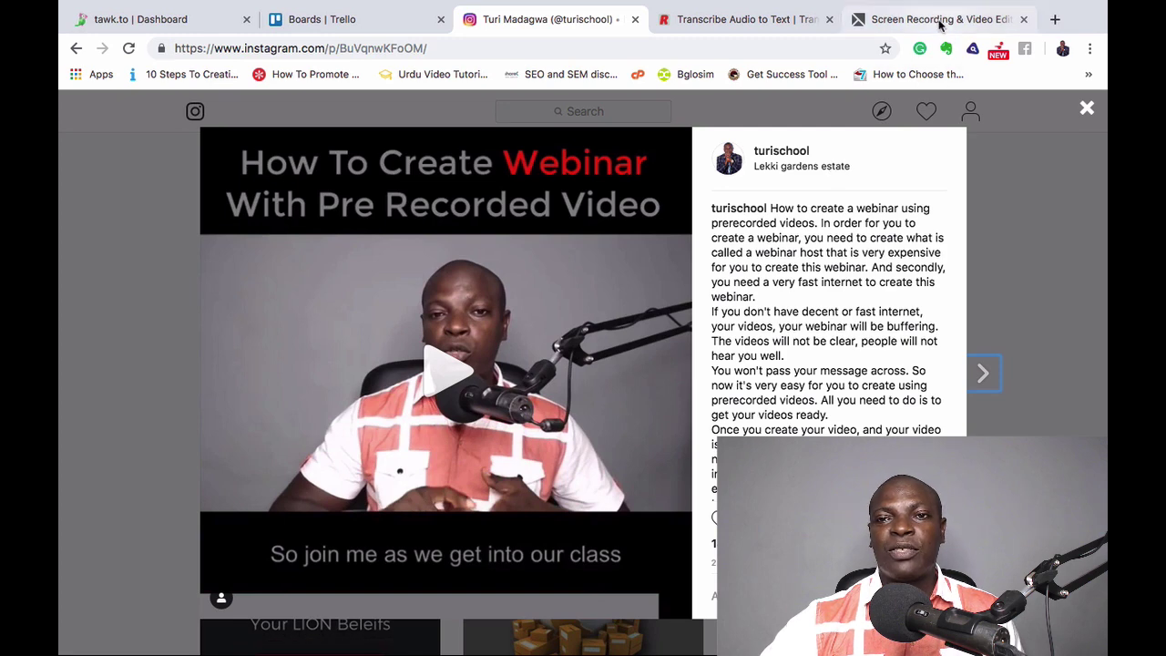
{"action": "left_click", "coordinate": [941, 26]}
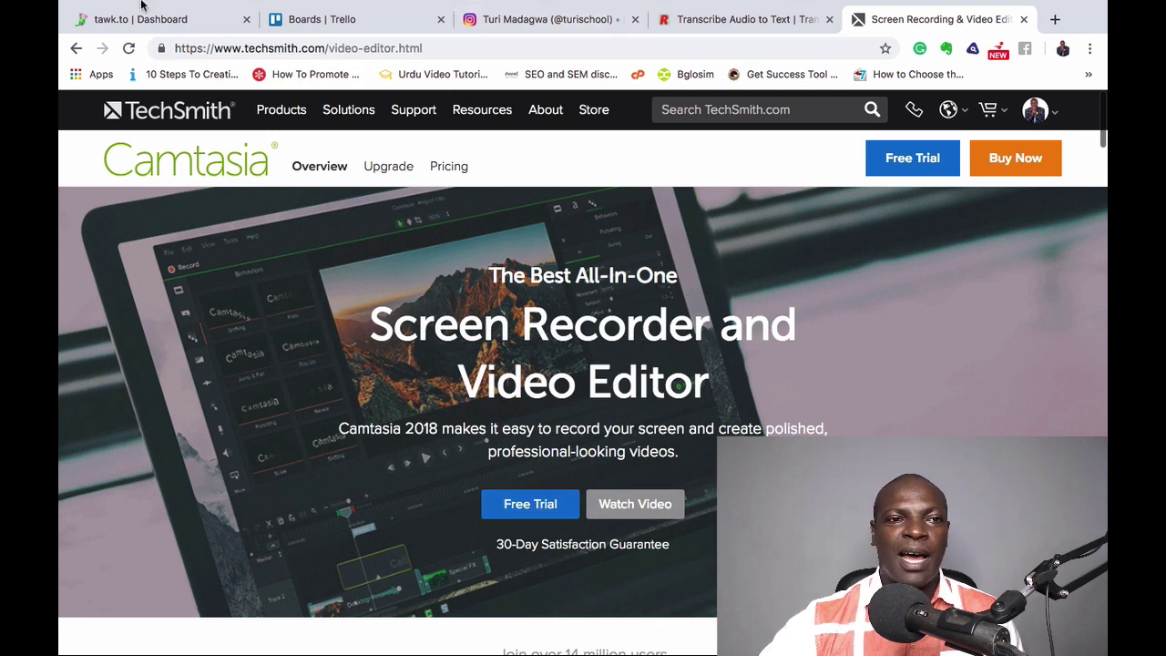
- Leave the browser's full-screen view, switch to Camtasia 2018 and create a new project
{"action": "mouse_move", "coordinate": [418, 8]}
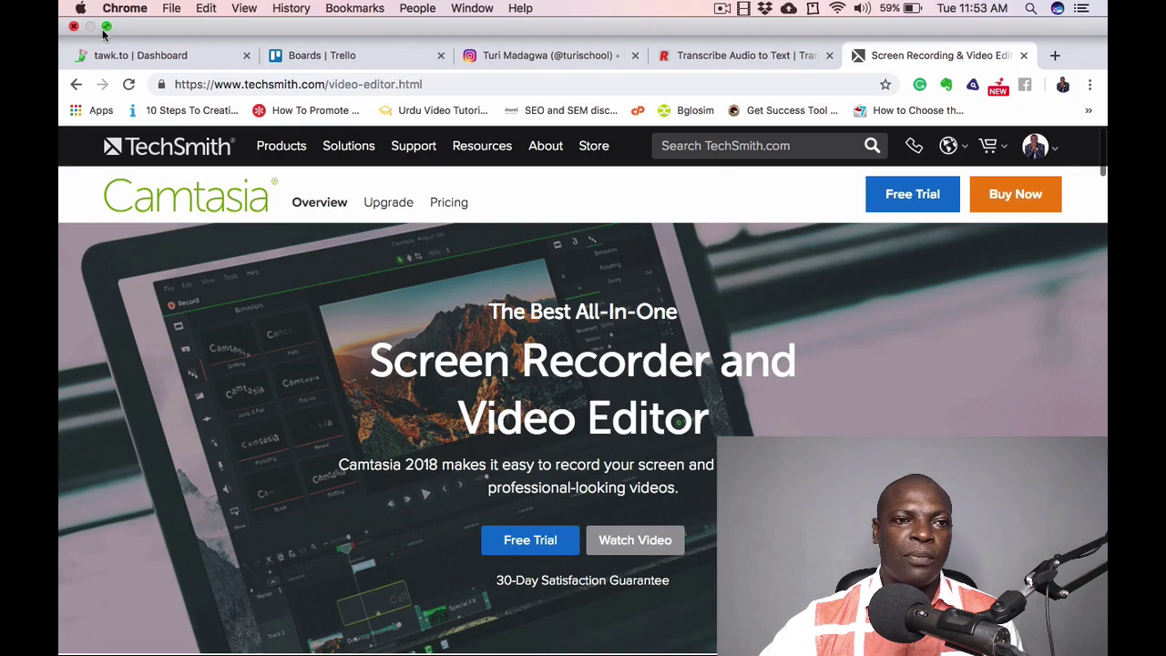
{"action": "left_click", "coordinate": [105, 30]}
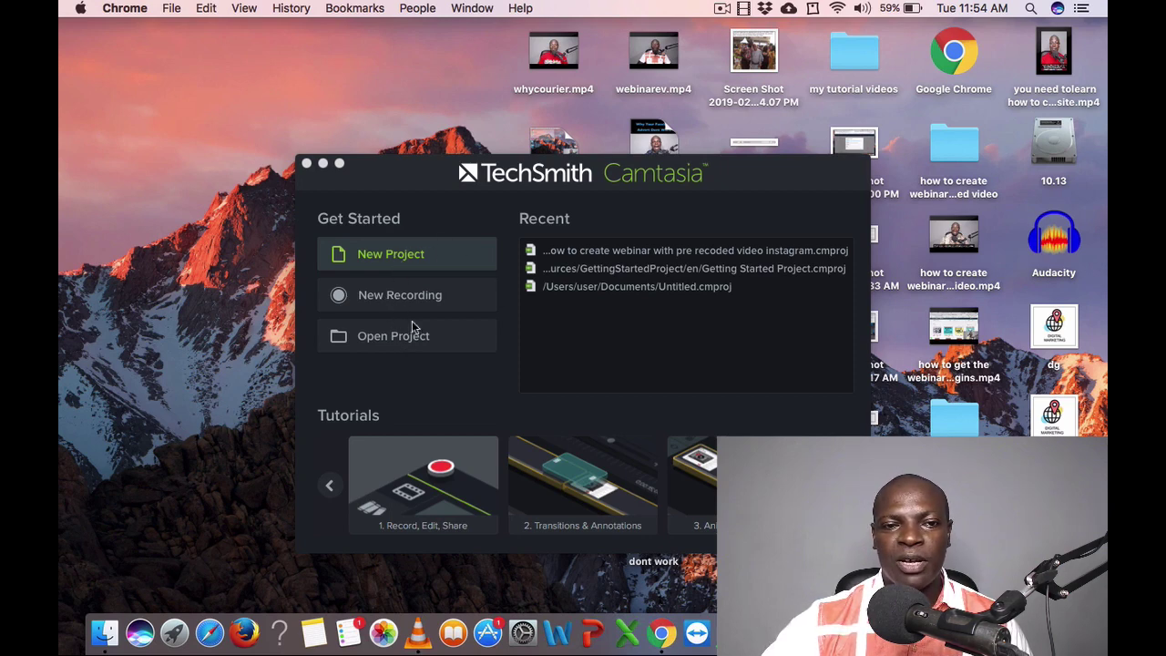
{"action": "left_click", "coordinate": [393, 263]}
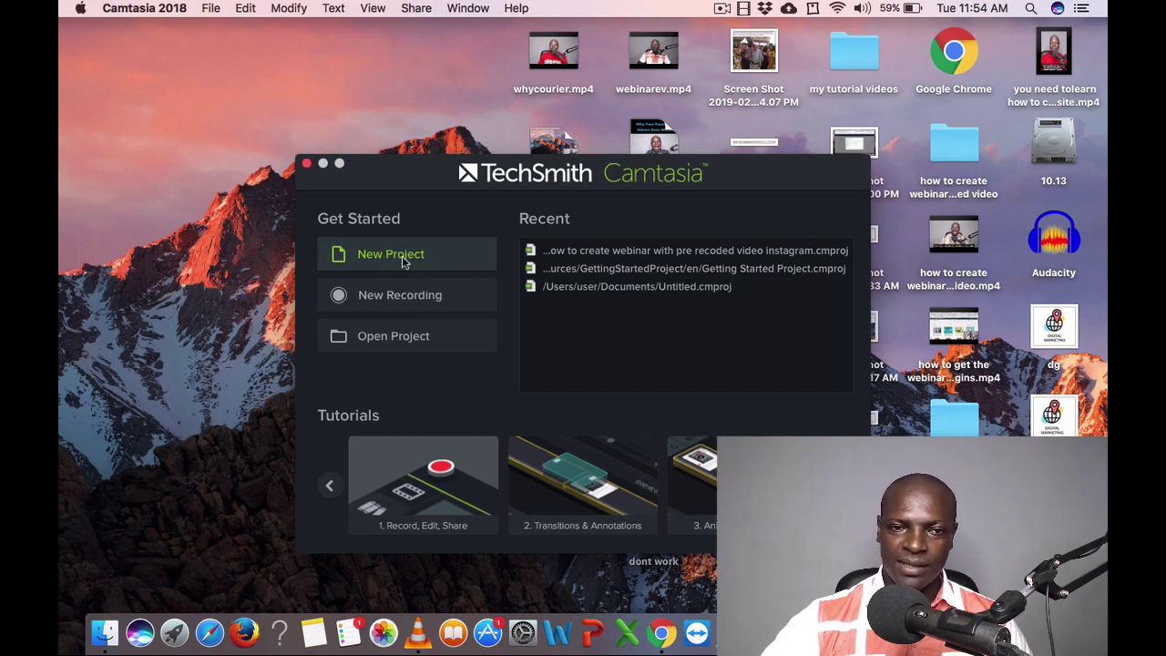
{"action": "left_click", "coordinate": [406, 262]}
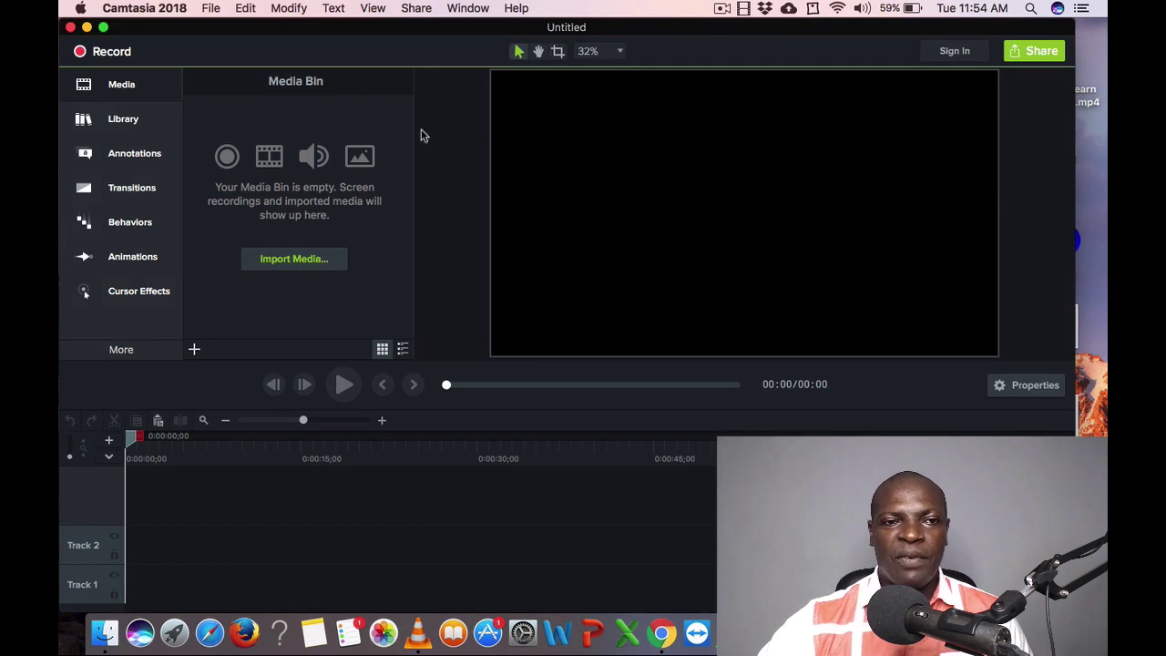
- Set the project dimensions to a width of 1080 and a height of 1080 with the proportions locked, and apply them
{"action": "left_click", "coordinate": [619, 53]}
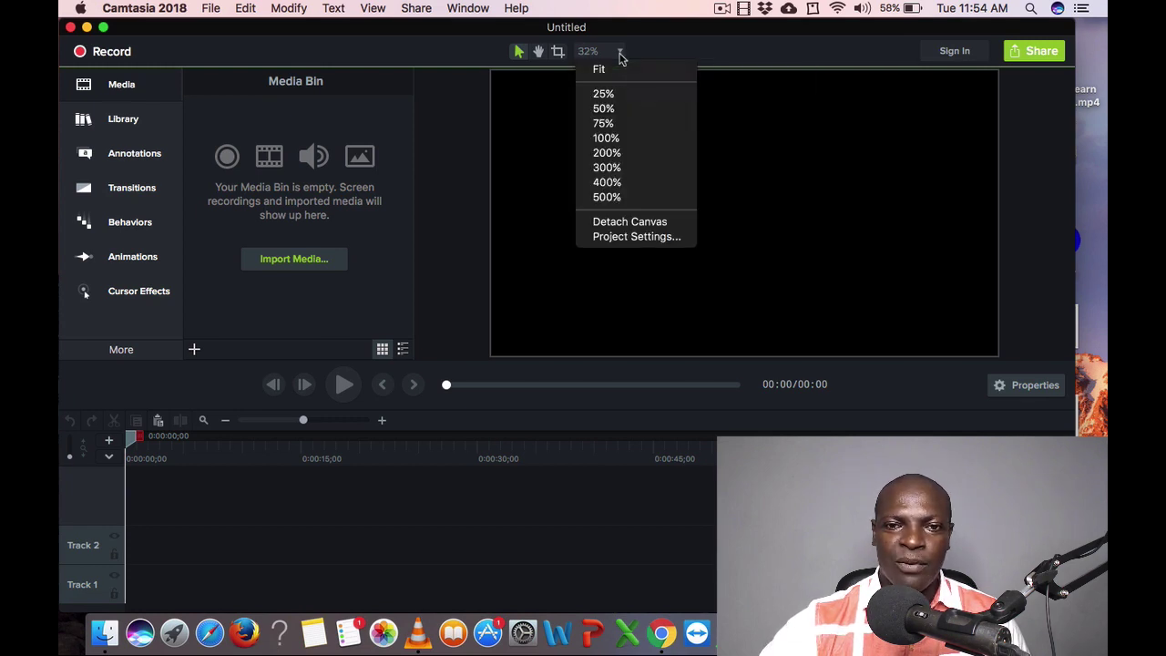
{"action": "left_click", "coordinate": [618, 237]}
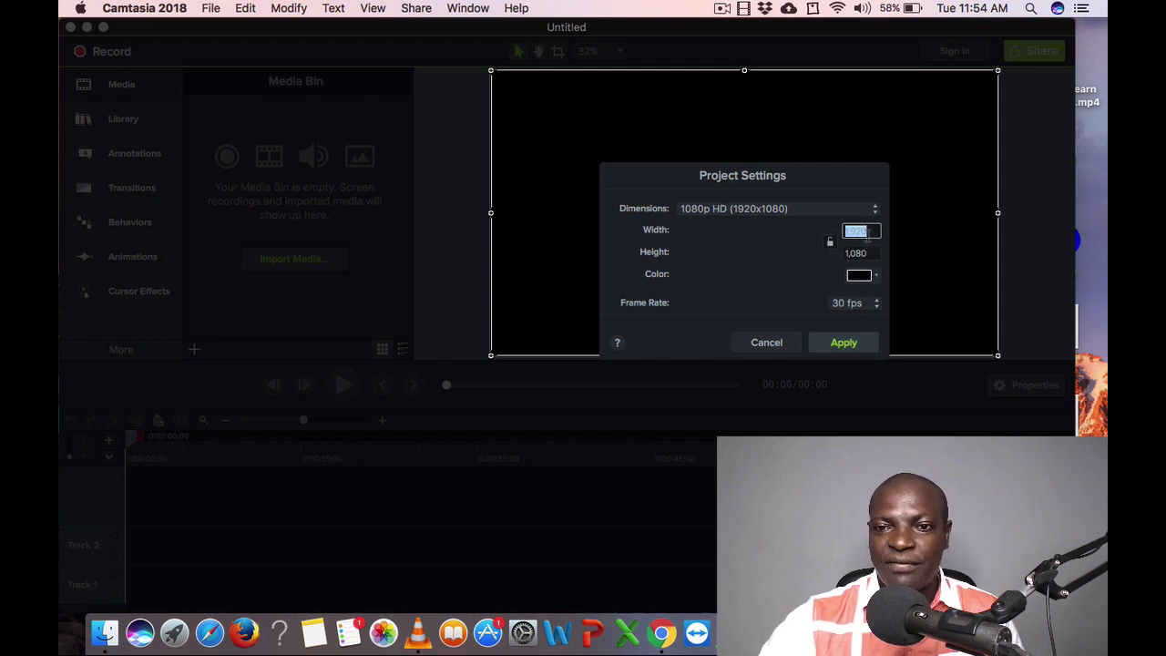
{"action": "type", "text": "1080"}
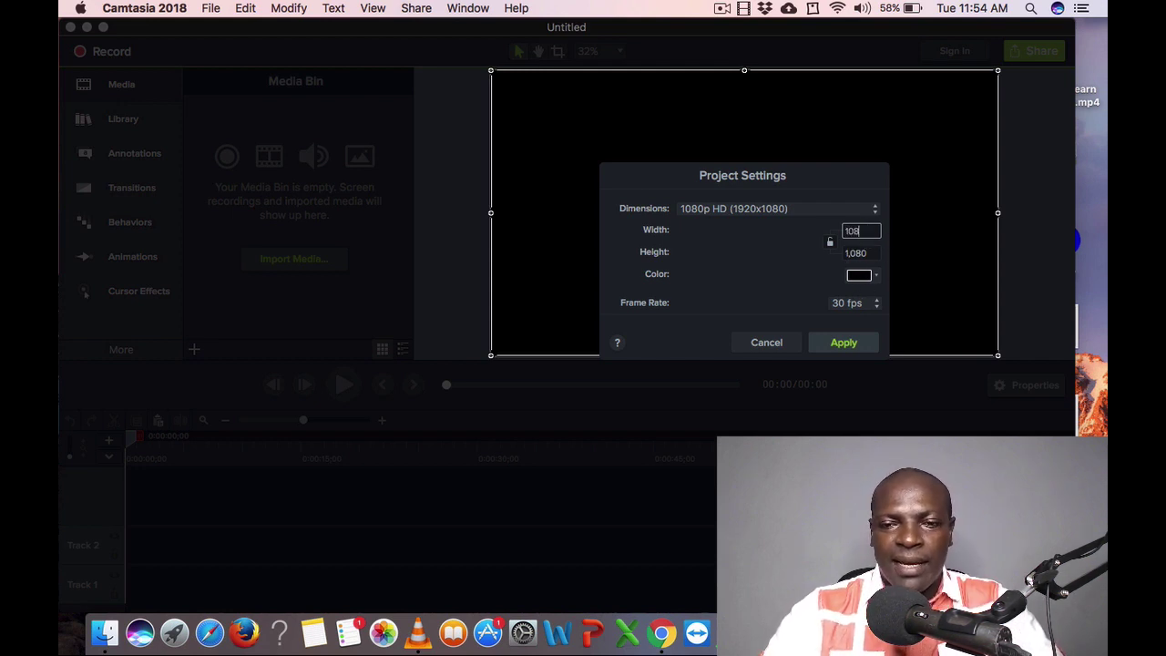
{"action": "left_click", "coordinate": [830, 244]}
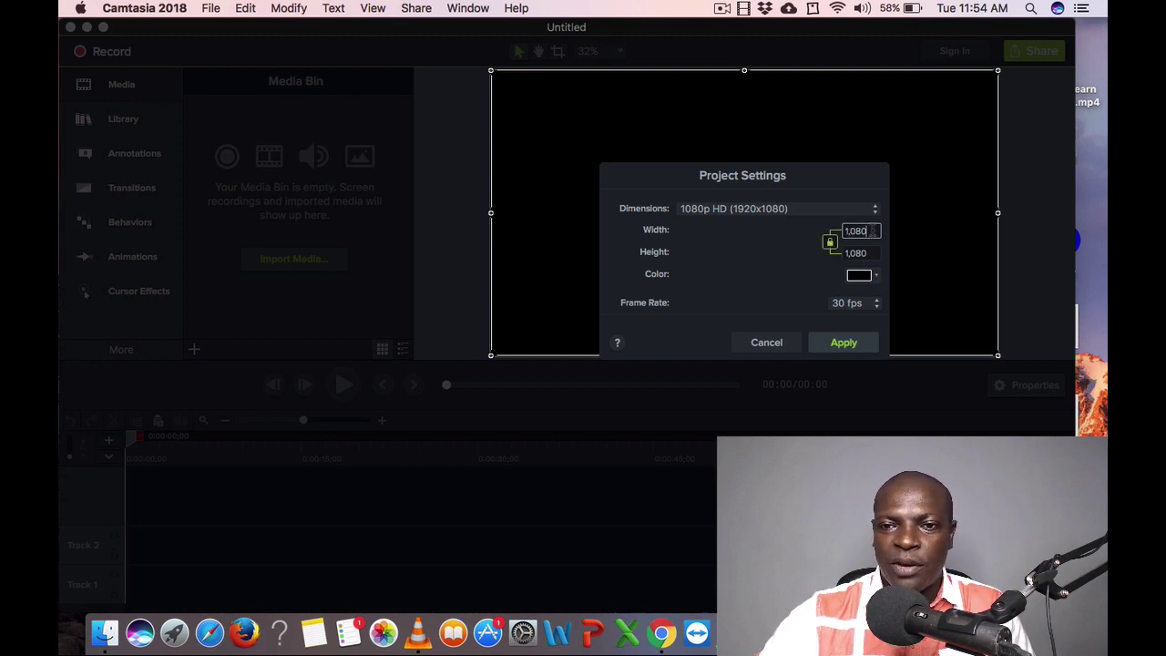
{"action": "left_click", "coordinate": [861, 253]}
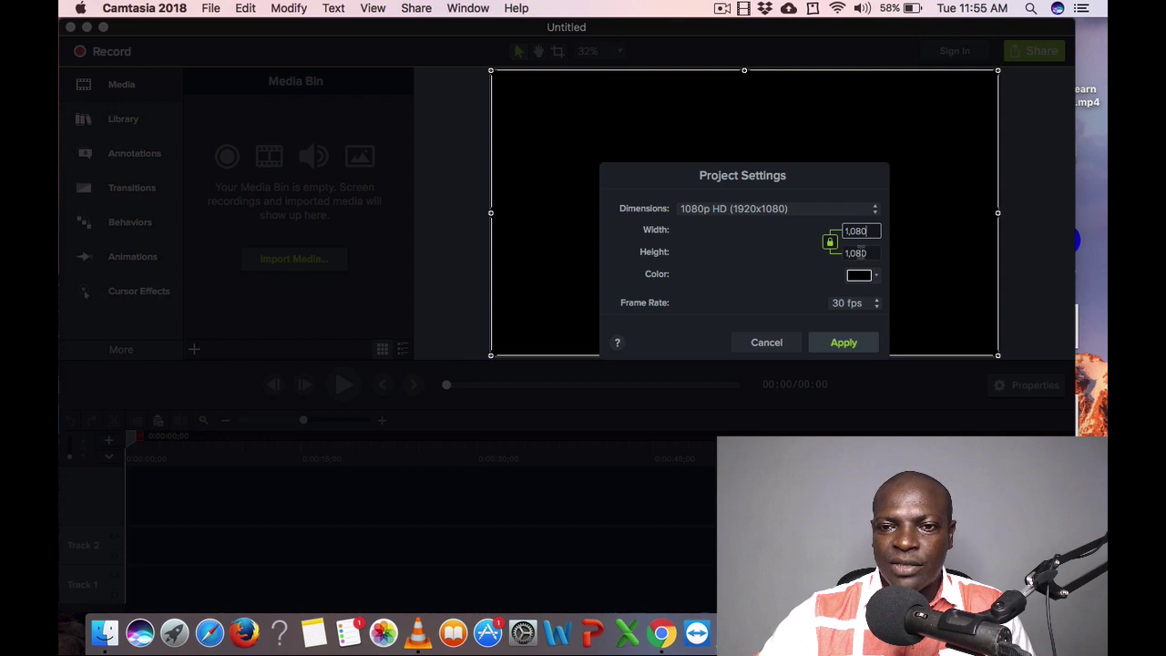
{"action": "left_click", "coordinate": [860, 232]}
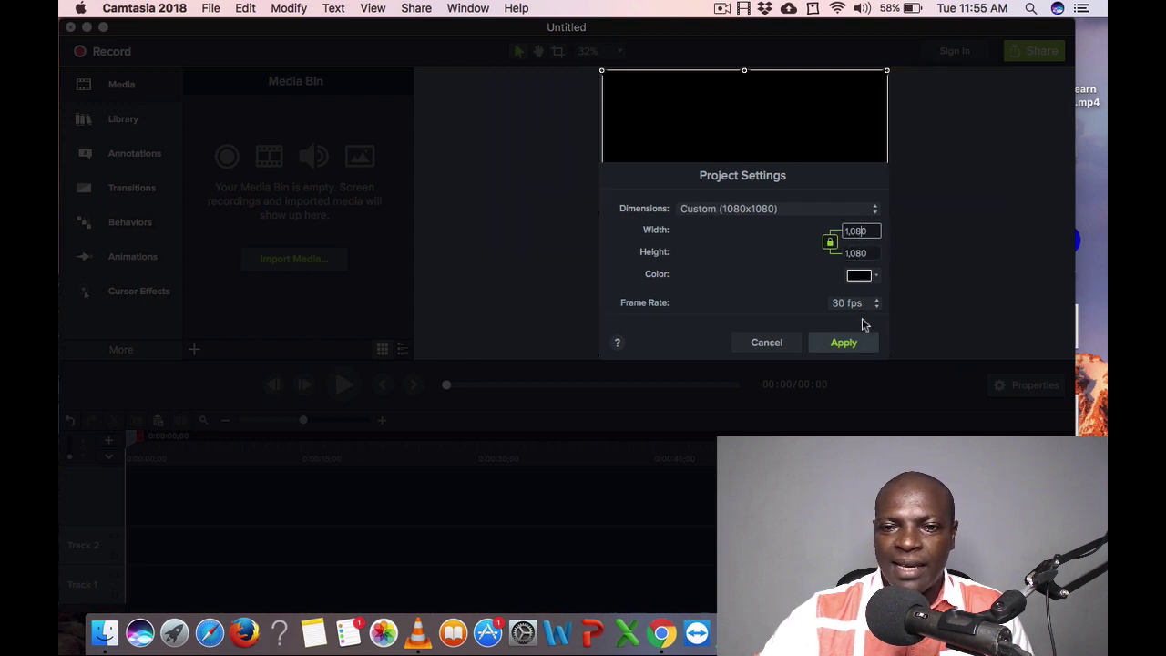
{"action": "left_click", "coordinate": [844, 343]}
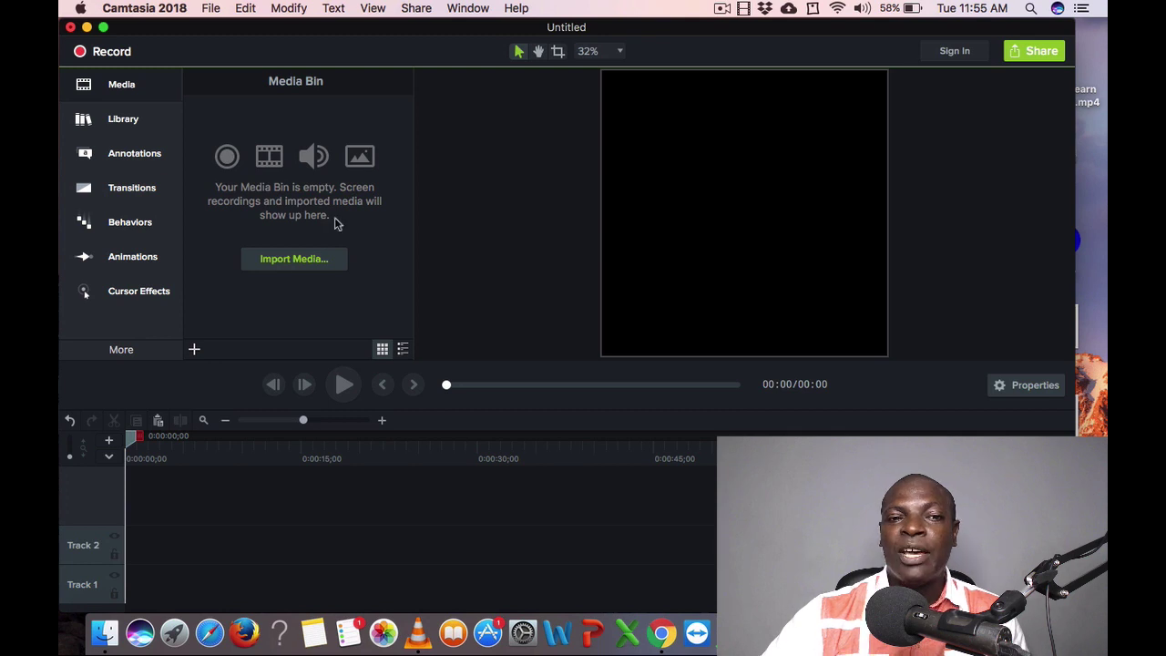
- Import webinarev.mp4 from the Desktop folder and add it to the timeline at the playhead
{"action": "left_click", "coordinate": [290, 262]}
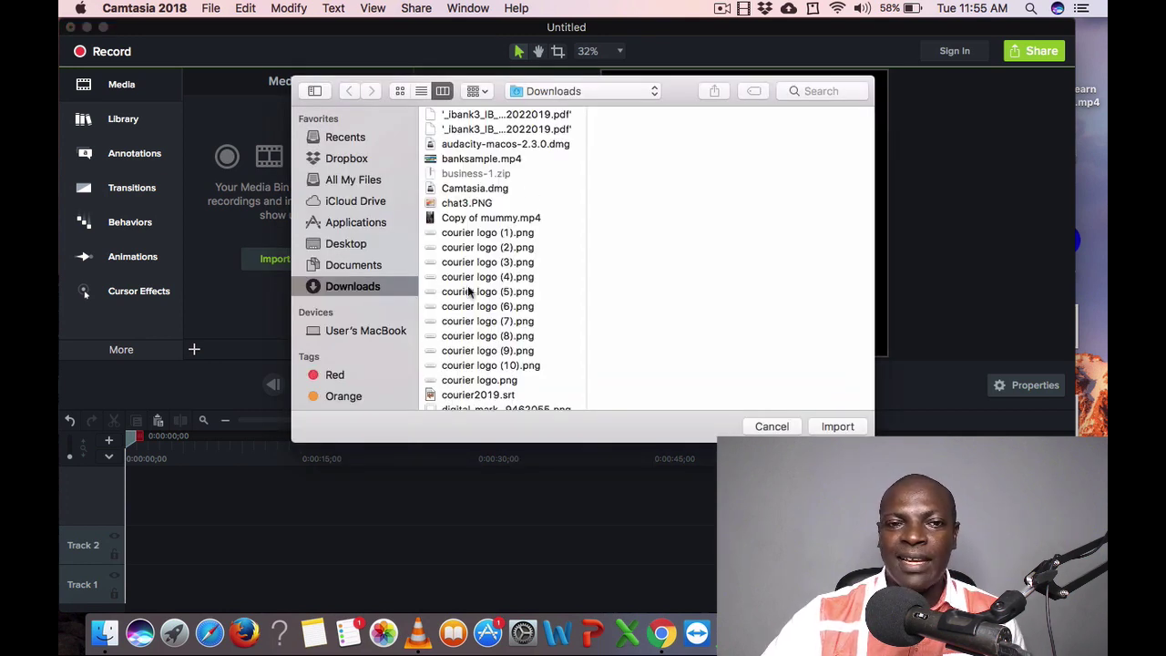
{"action": "left_click", "coordinate": [359, 244]}
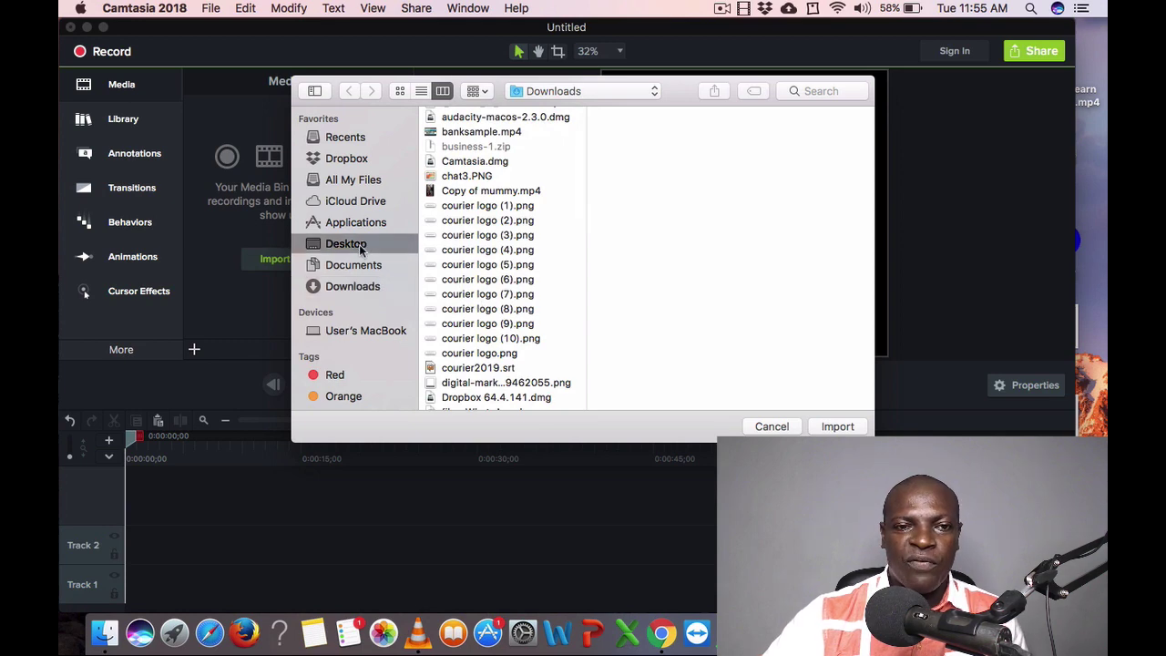
{"action": "scroll", "coordinate": [542, 355], "scroll_direction": "down", "scroll_amount": 10}
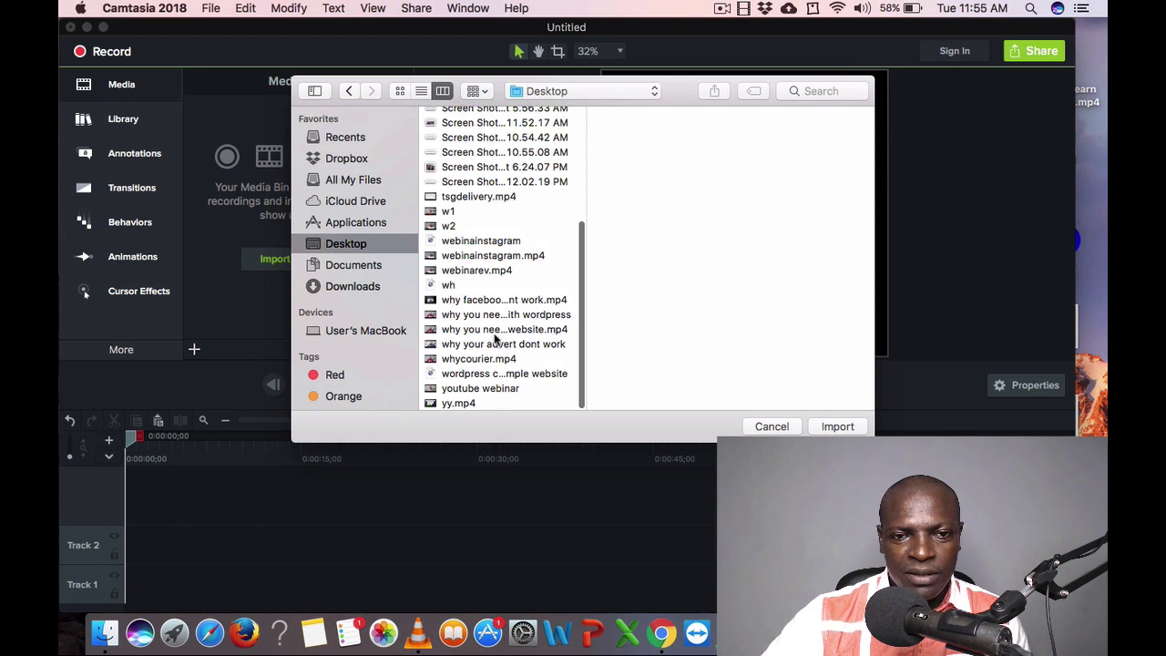
{"action": "left_click", "coordinate": [481, 271]}
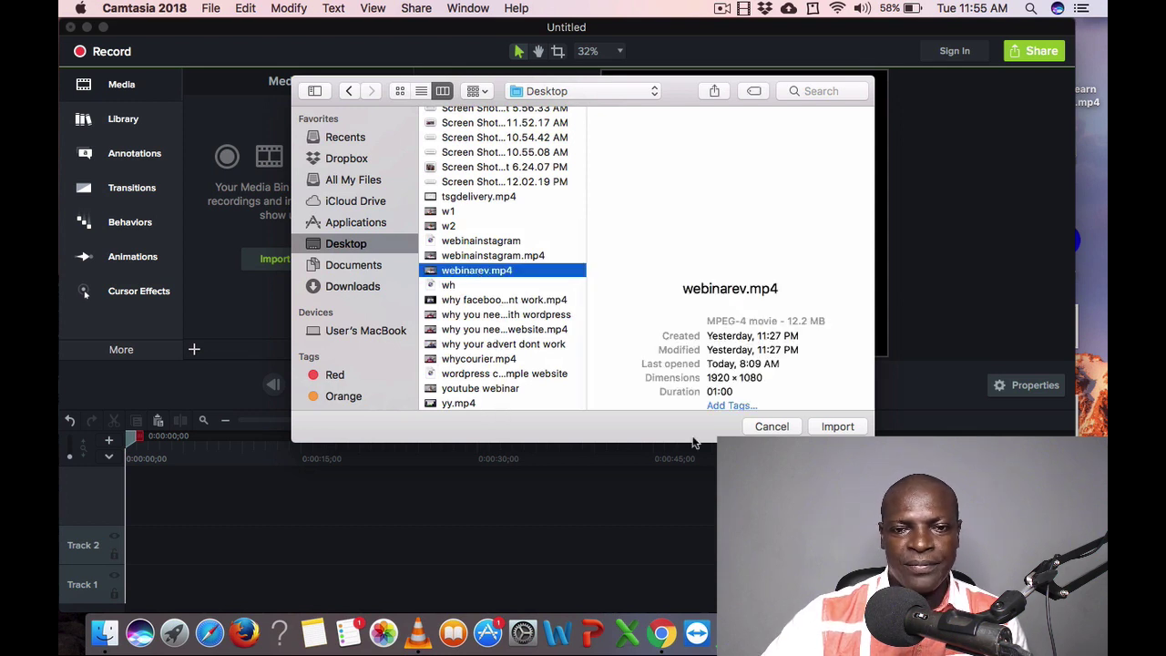
{"action": "left_click", "coordinate": [839, 427]}
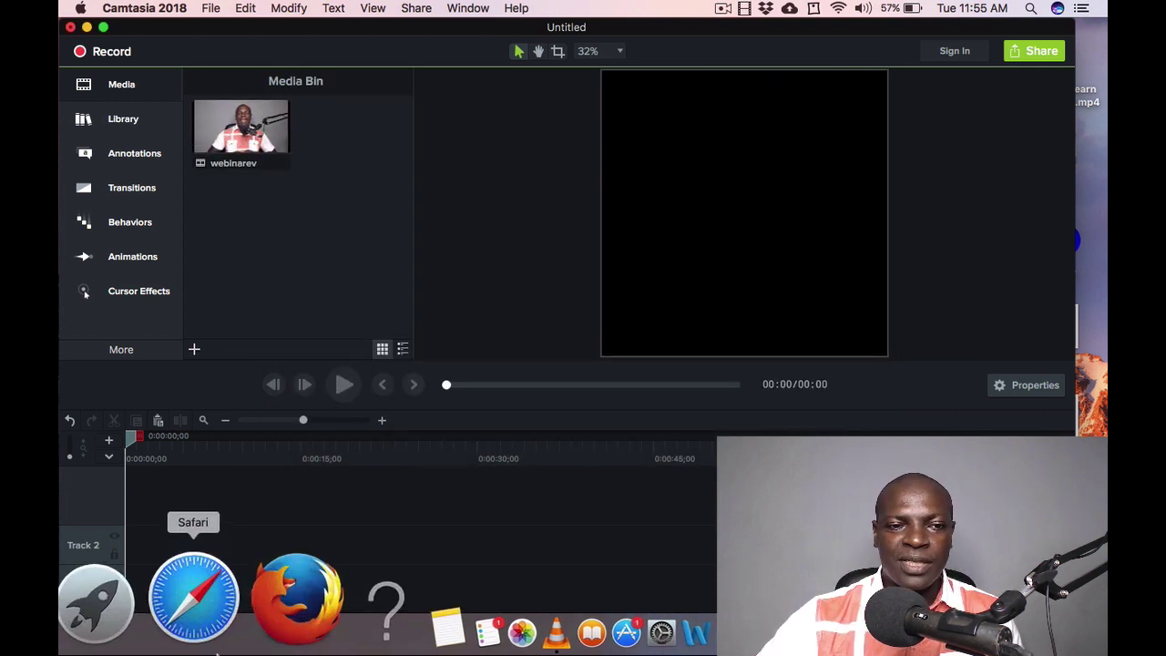
{"action": "right_click", "coordinate": [254, 150]}
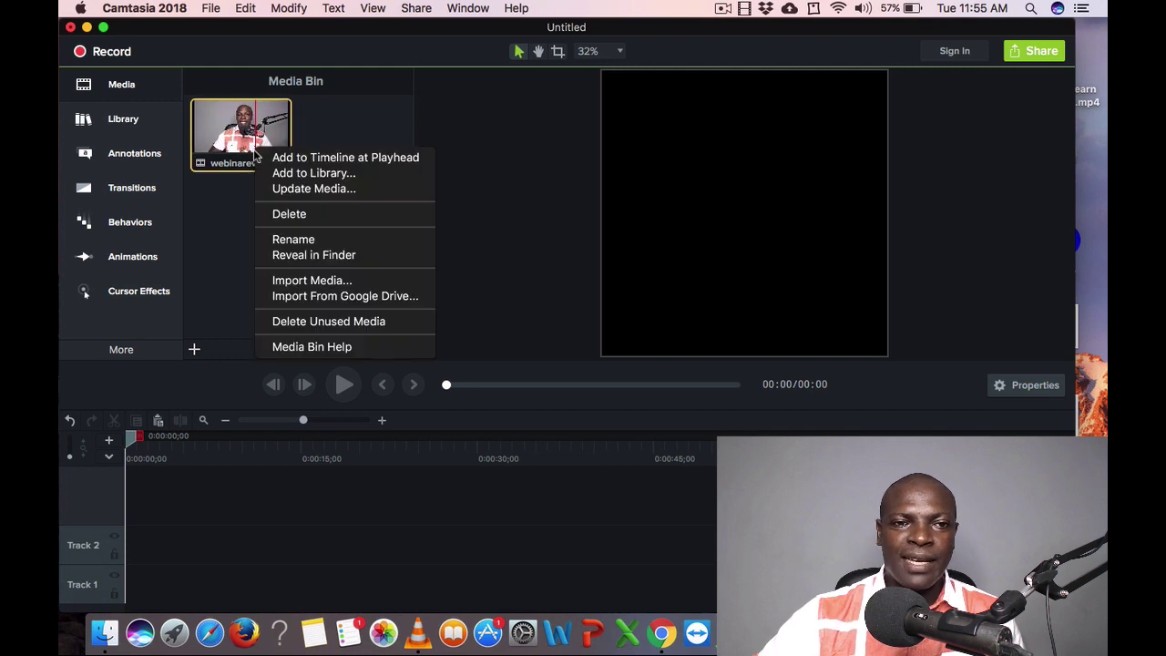
{"action": "left_click", "coordinate": [362, 161]}
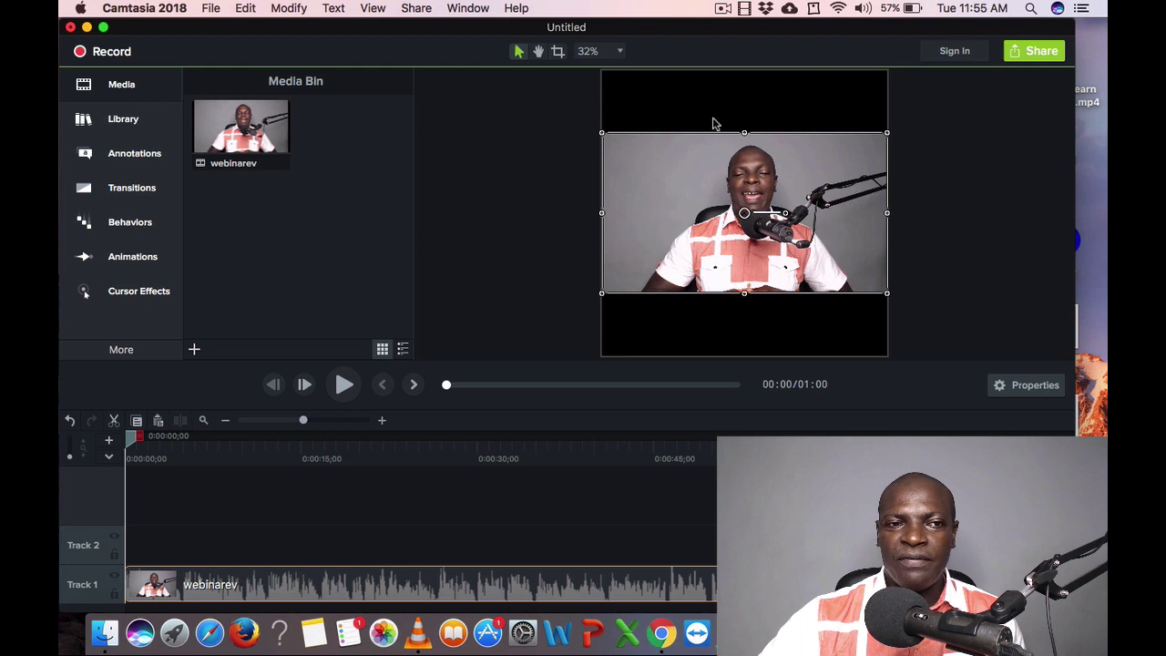
- Add a Basic-style plain text callout without a background to the black band above the video
{"action": "left_click", "coordinate": [132, 162]}
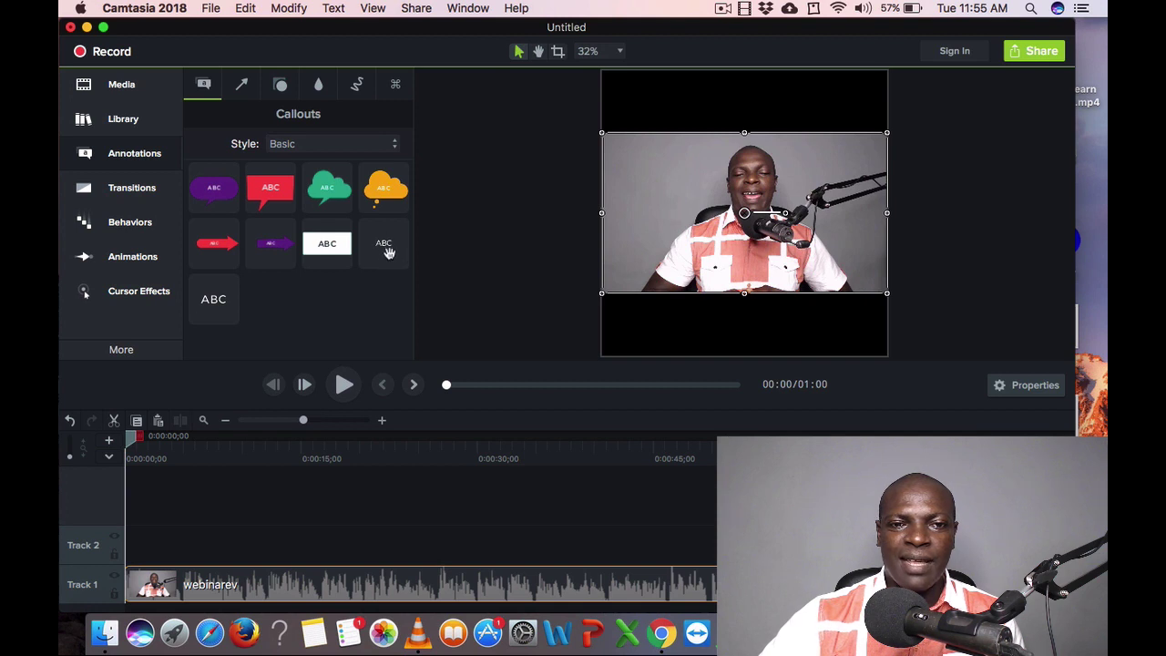
{"action": "left_click", "coordinate": [386, 249]}
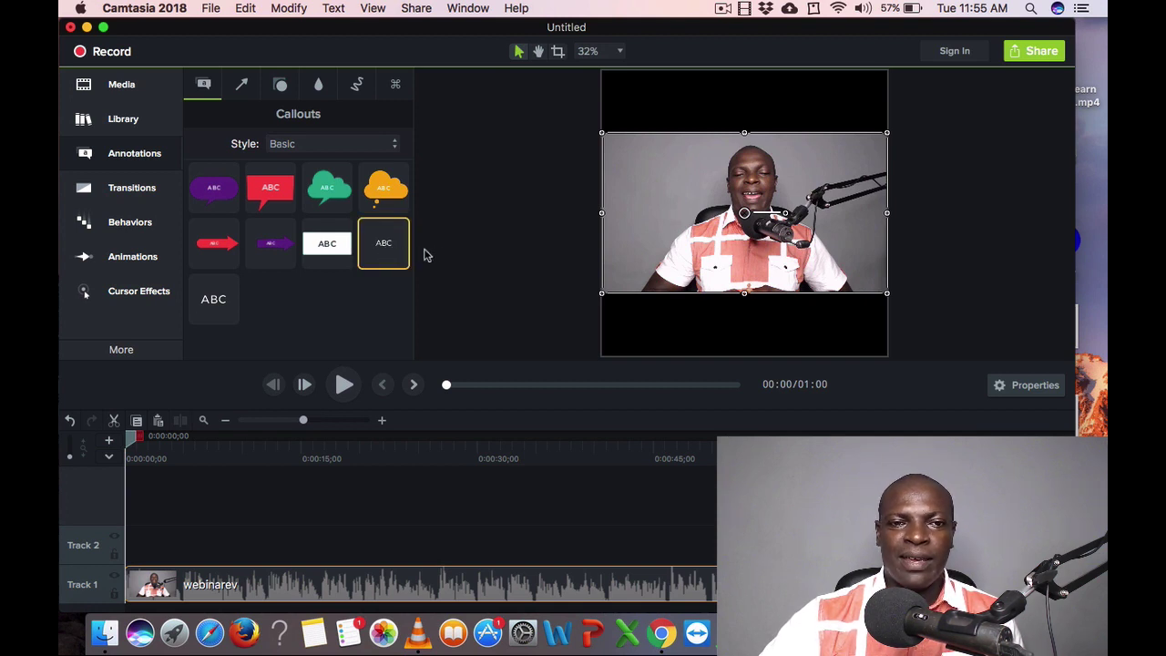
{"action": "left_click_drag", "start_coordinate": [386, 249], "coordinate": [696, 116]}
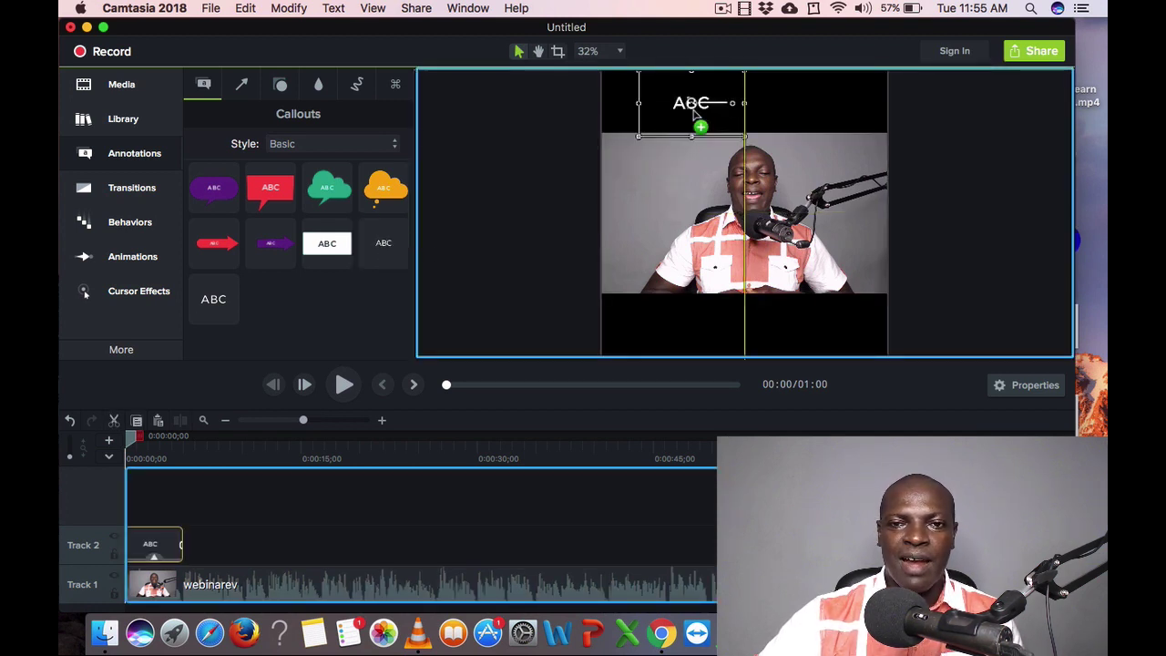
{"action": "left_click", "coordinate": [672, 125]}
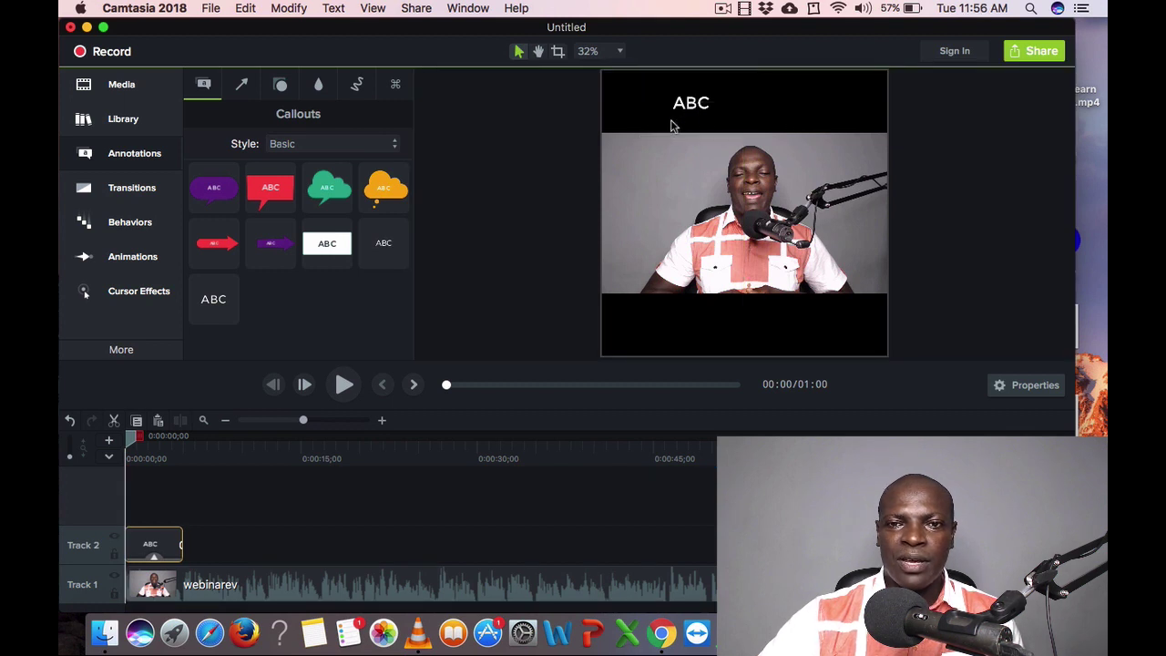
- Replace the callout's text with "How to create a webinar with pre recorded video" and widen its box to the canvas's right edge
{"action": "double_click", "coordinate": [692, 108]}
{"action": "key", "text": "Escape"}
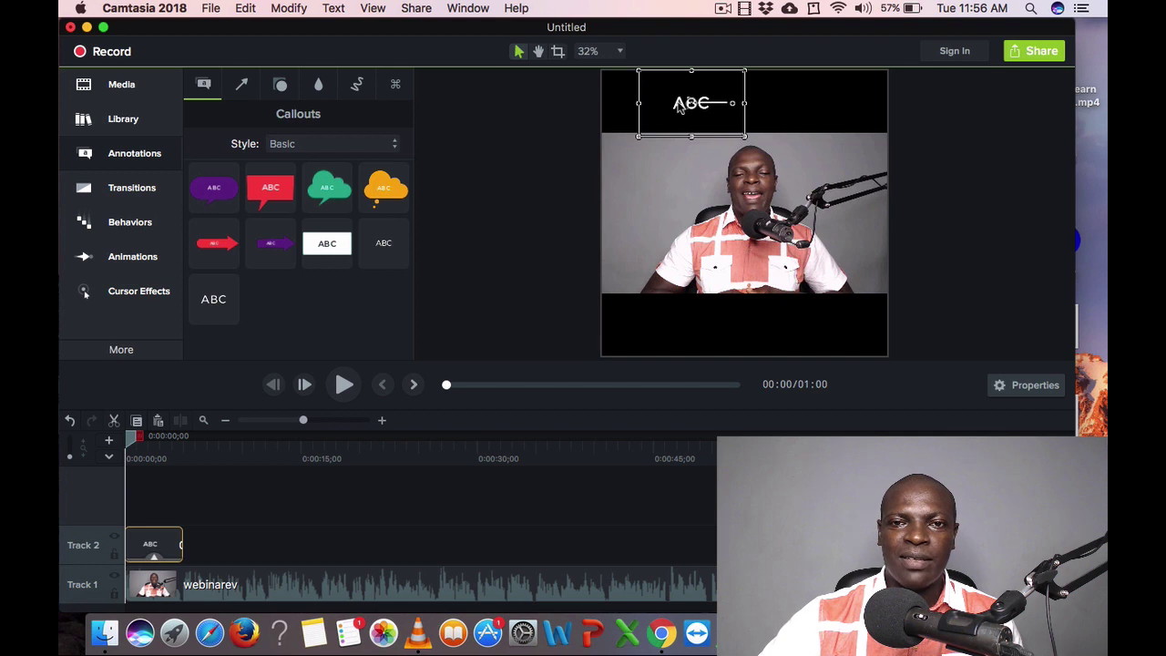
{"action": "left_click", "coordinate": [679, 106]}
{"action": "double_click", "coordinate": [679, 107]}
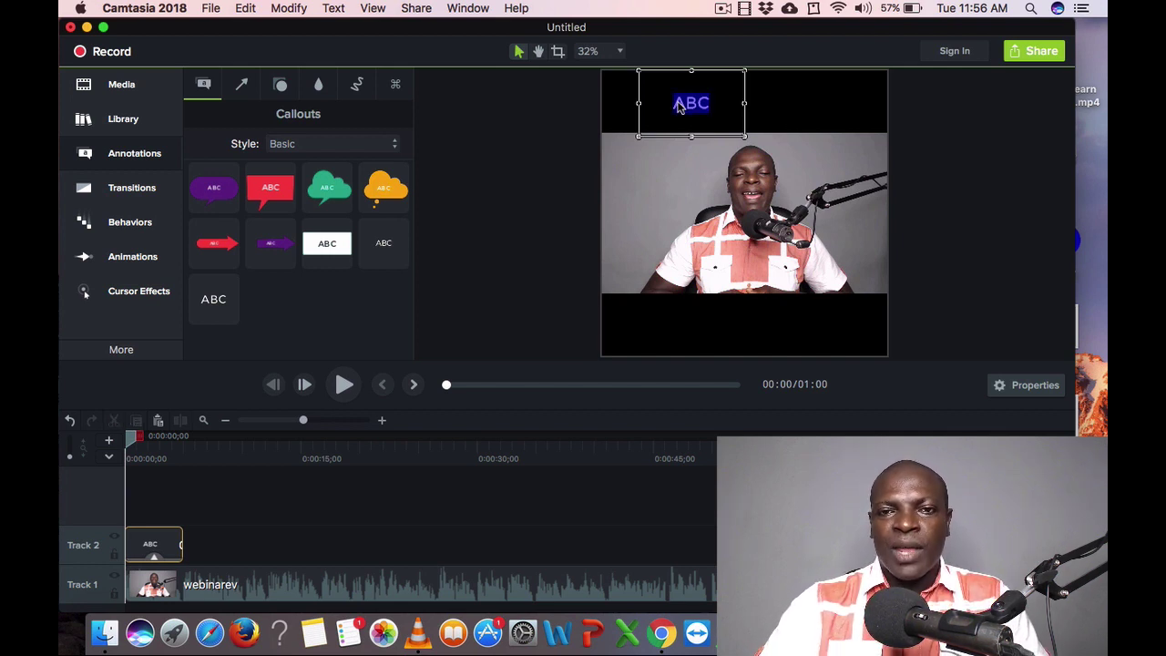
{"action": "type", "text": "How "}
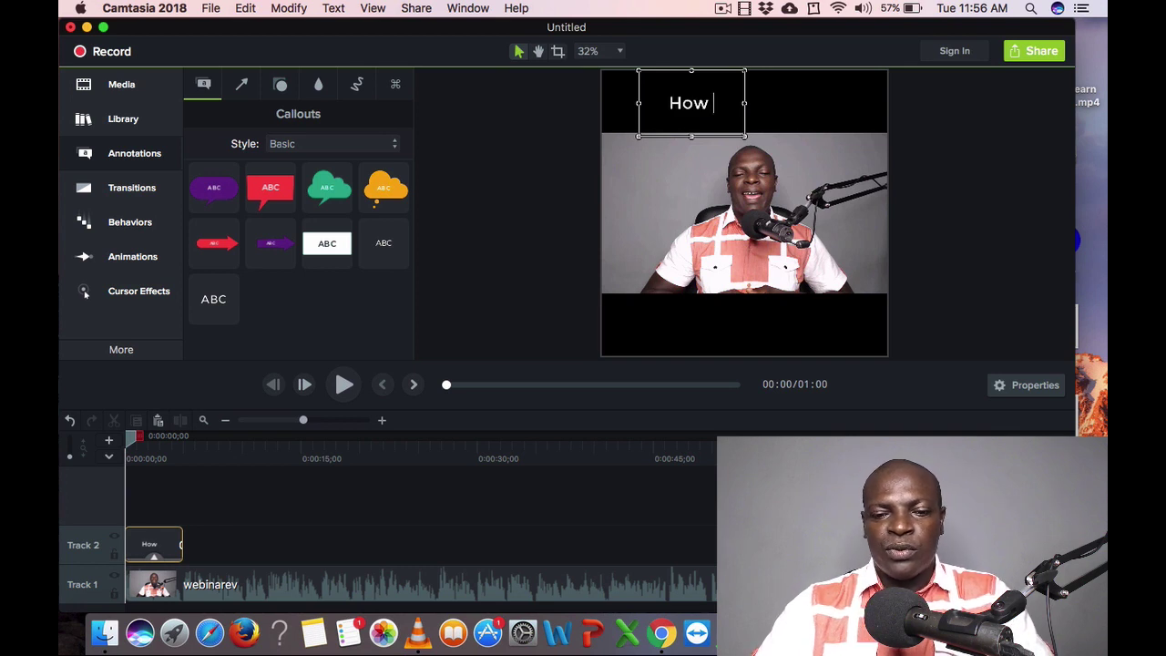
{"action": "type", "text": "to"}
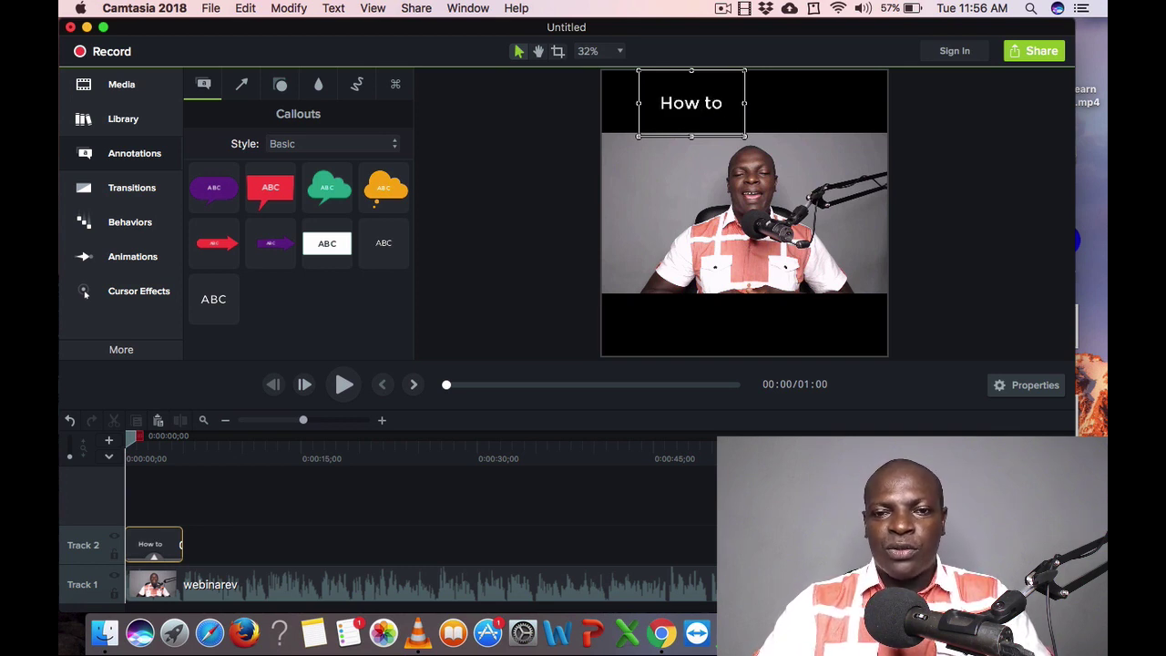
{"action": "type", "text": " create"}
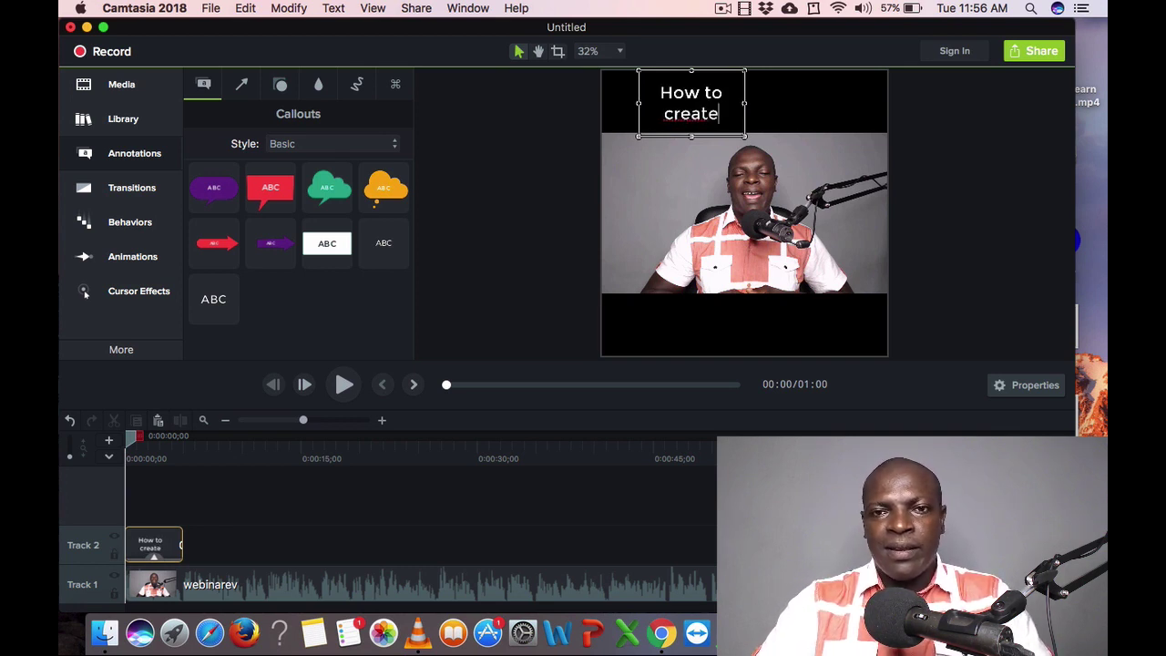
{"action": "type", "text": " a webin"}
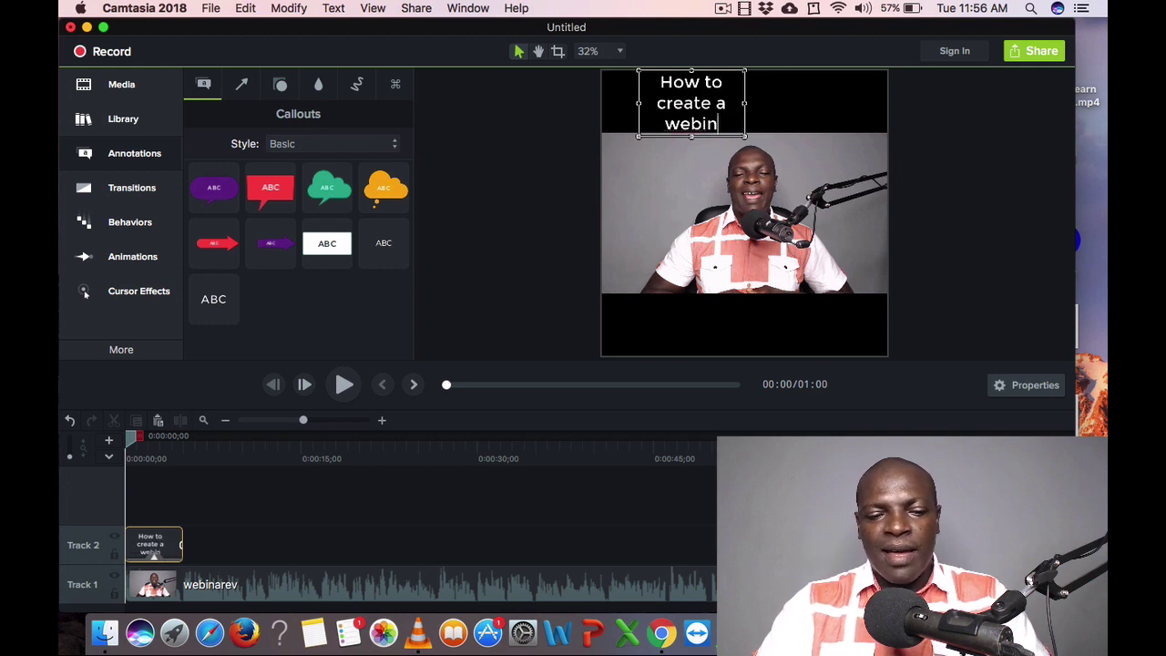
{"action": "type", "text": "ar with"}
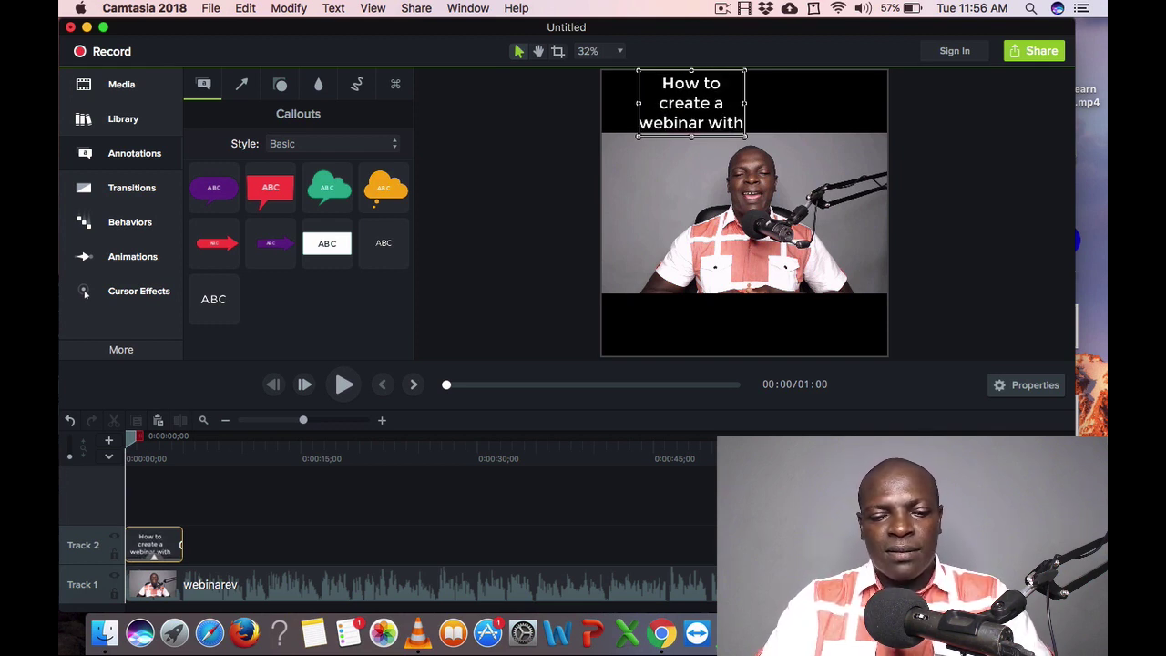
{"action": "type", "text": " pre reco"}
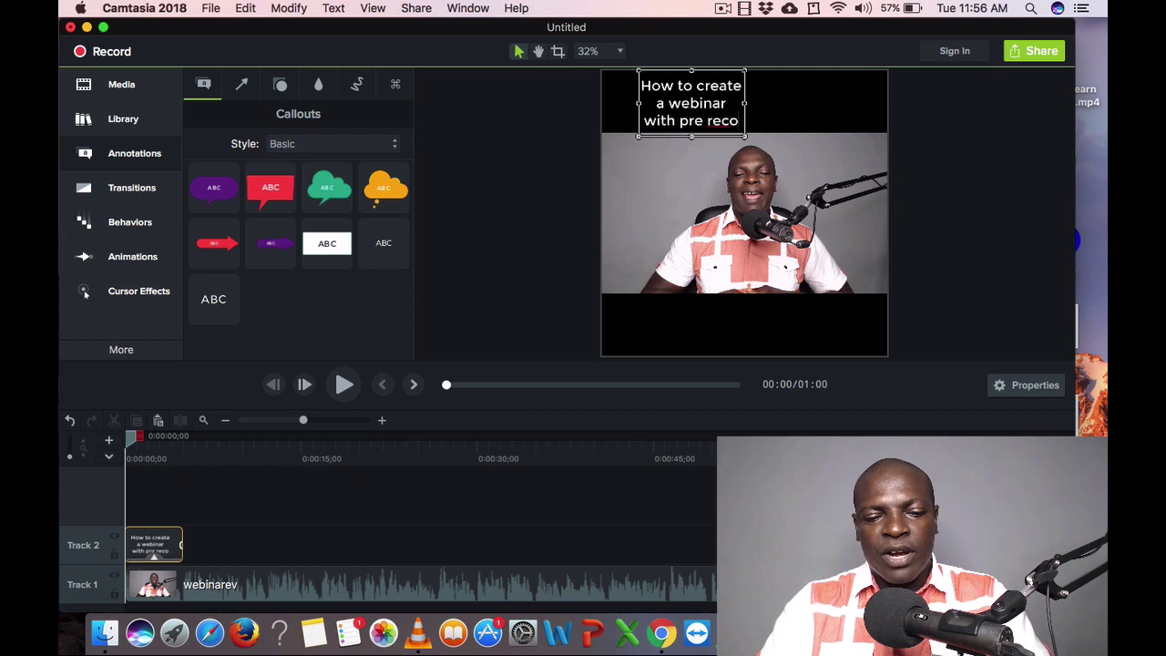
{"action": "type", "text": "rded video"}
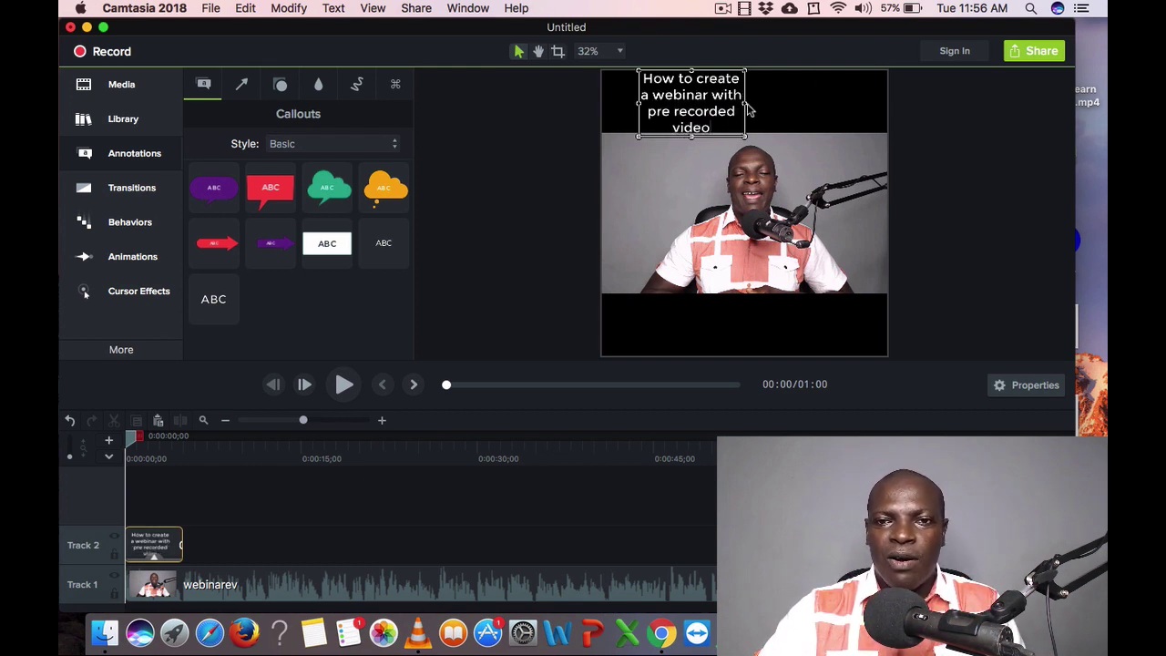
{"action": "left_click_drag", "start_coordinate": [747, 109], "coordinate": [895, 97]}
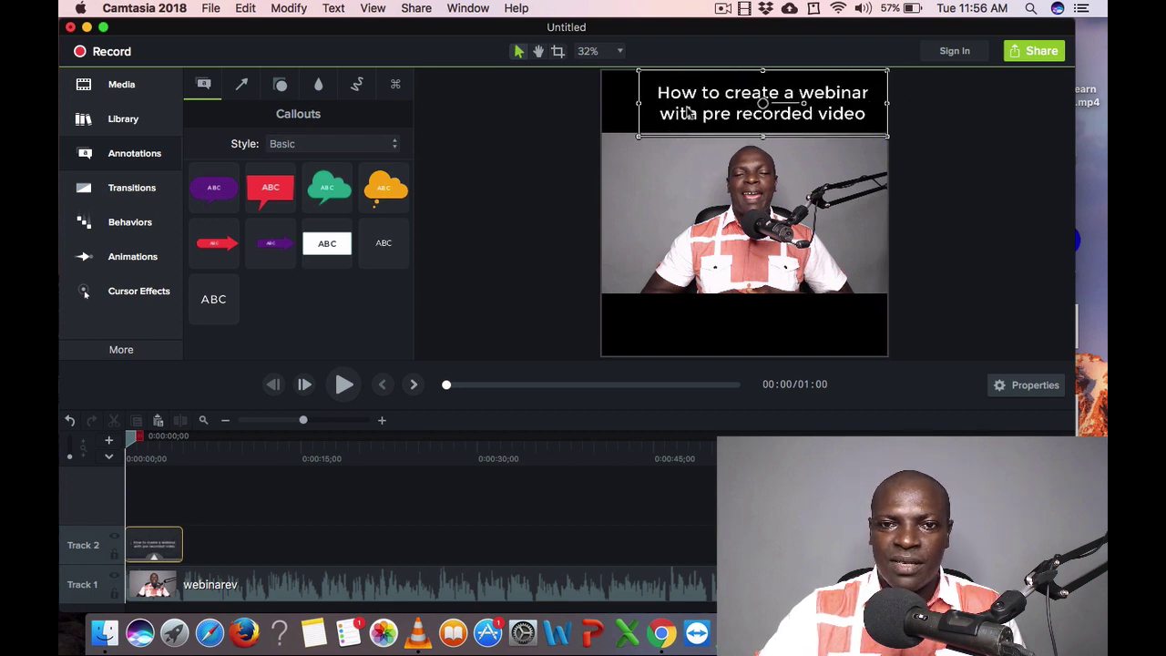
- Widen the title callout's box slightly towards the canvas's left edge and show the callout's text properties
{"action": "left_click_drag", "start_coordinate": [642, 107], "coordinate": [632, 106]}
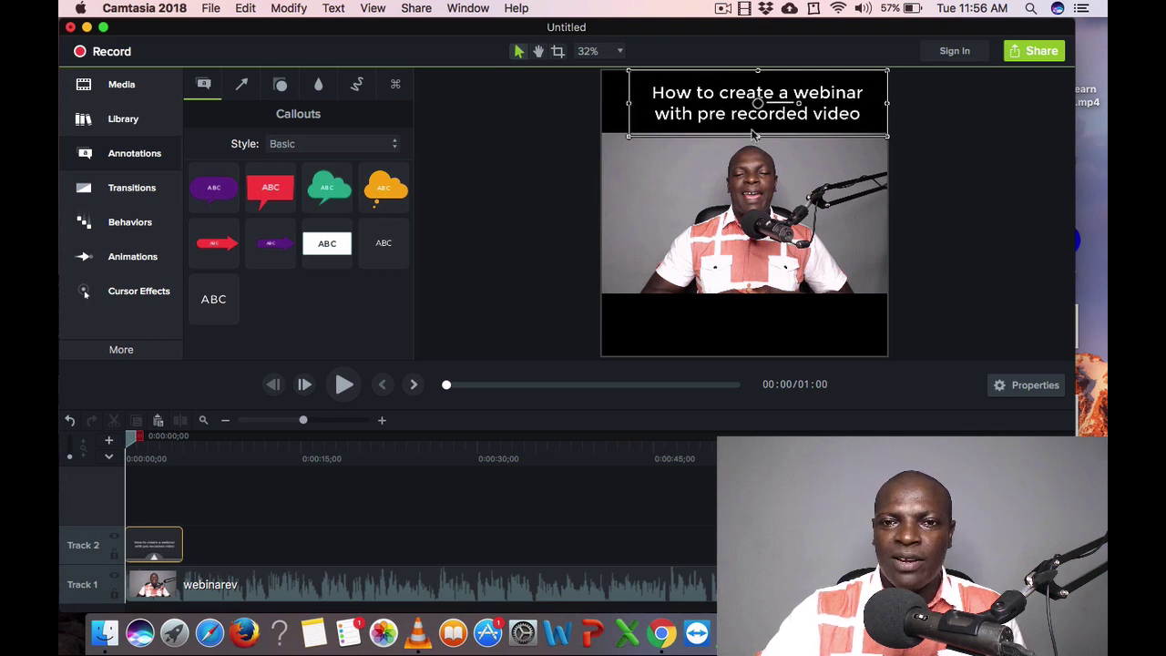
{"action": "left_click", "coordinate": [716, 126]}
{"action": "double_click", "coordinate": [718, 123]}
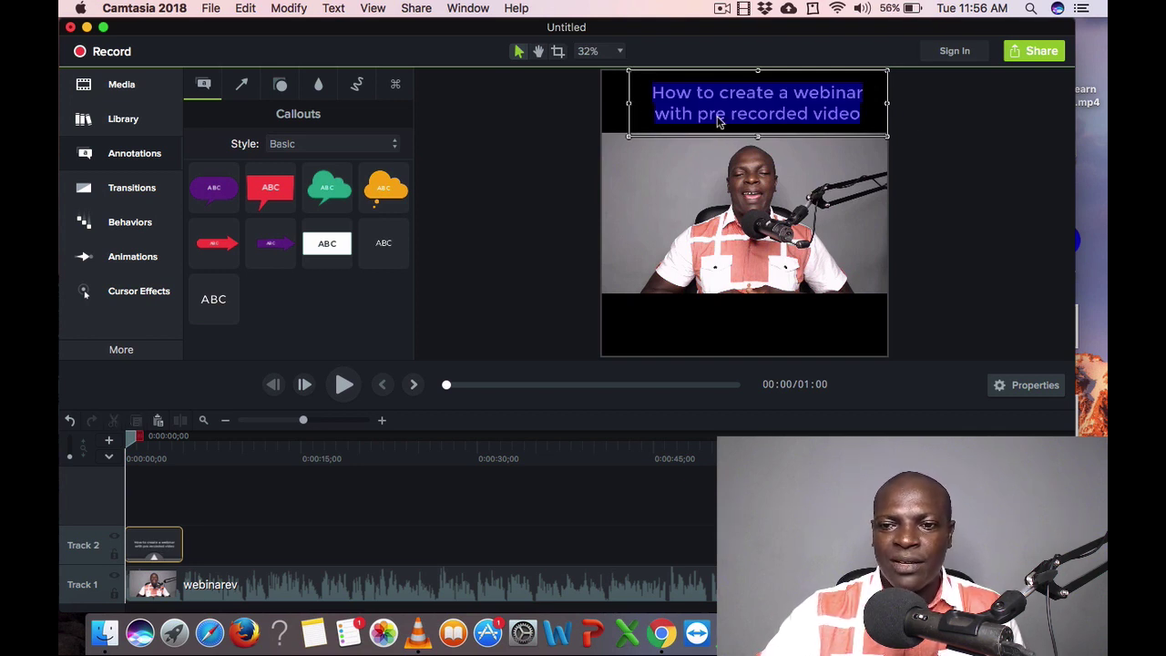
{"action": "left_click", "coordinate": [719, 120]}
{"action": "key", "text": "Right"}
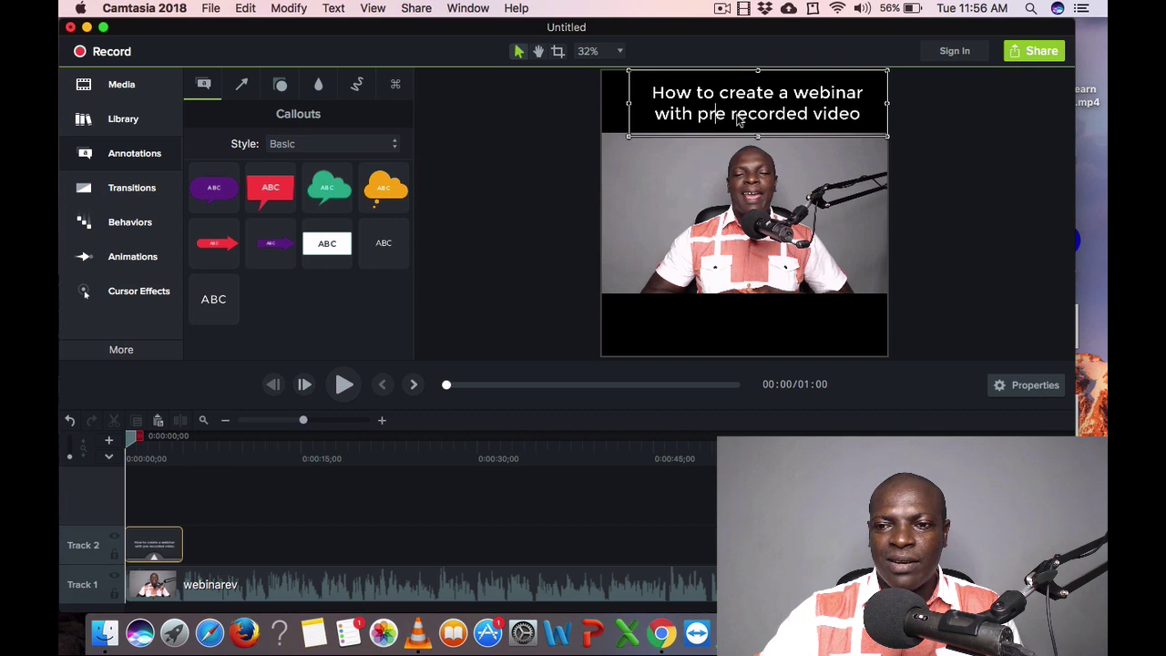
{"action": "left_click", "coordinate": [1032, 385]}
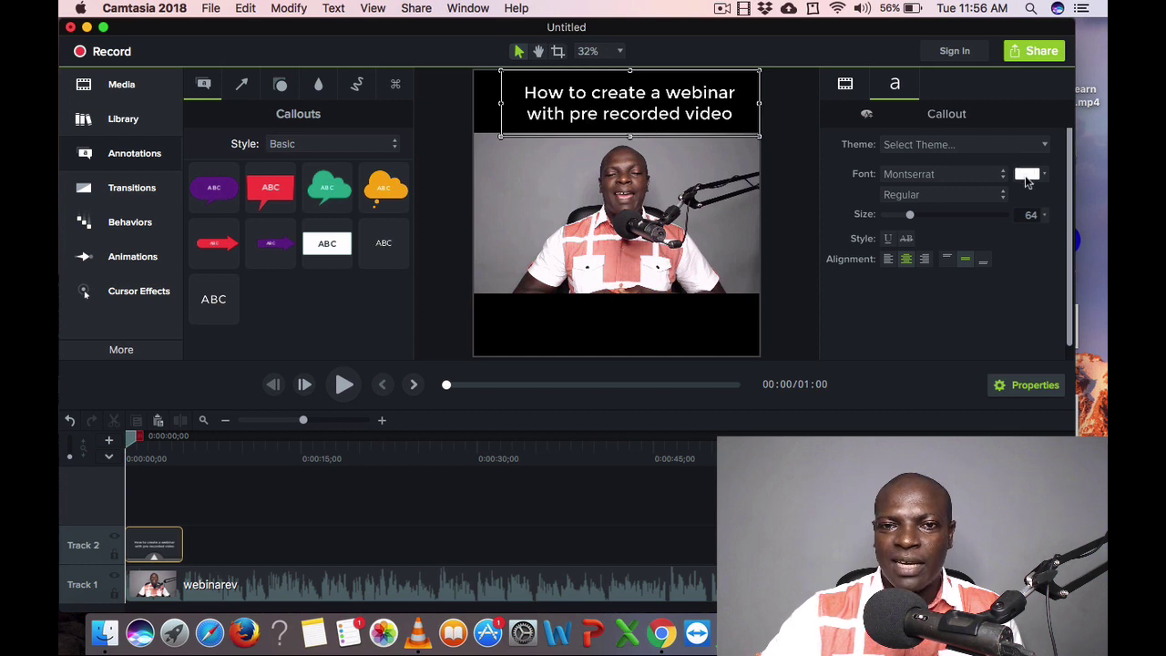
- Try to recolour the title with the salmon tone sampled from the presenter's shirt, without selecting its text
{"action": "left_click", "coordinate": [1027, 175]}
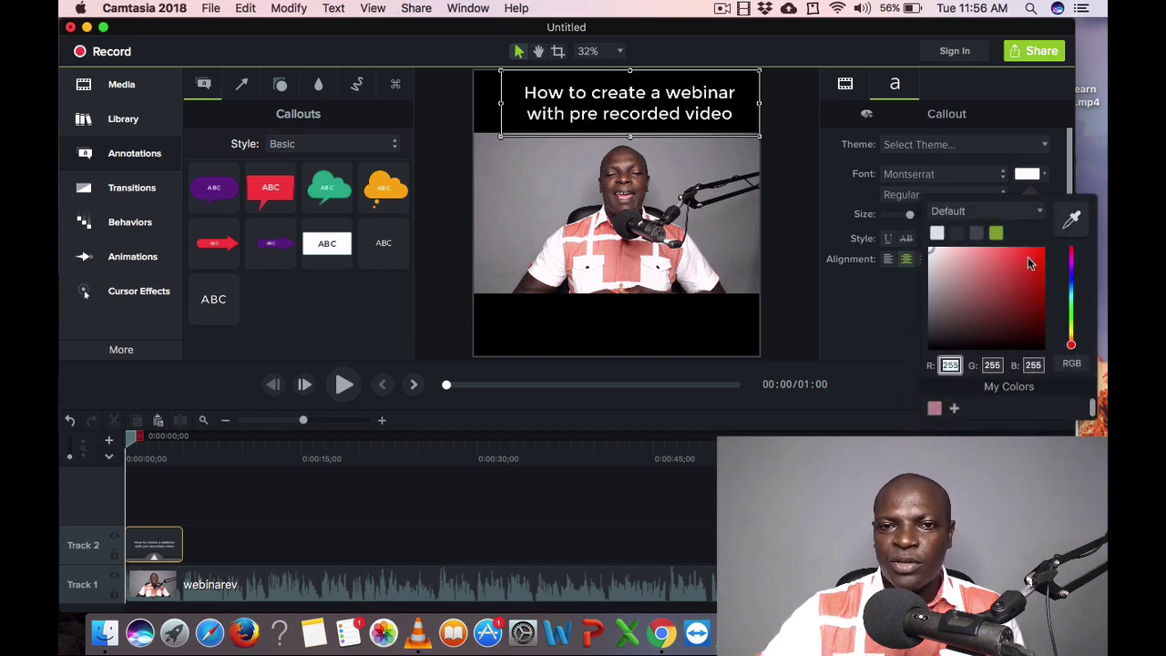
{"action": "left_click", "coordinate": [1072, 221]}
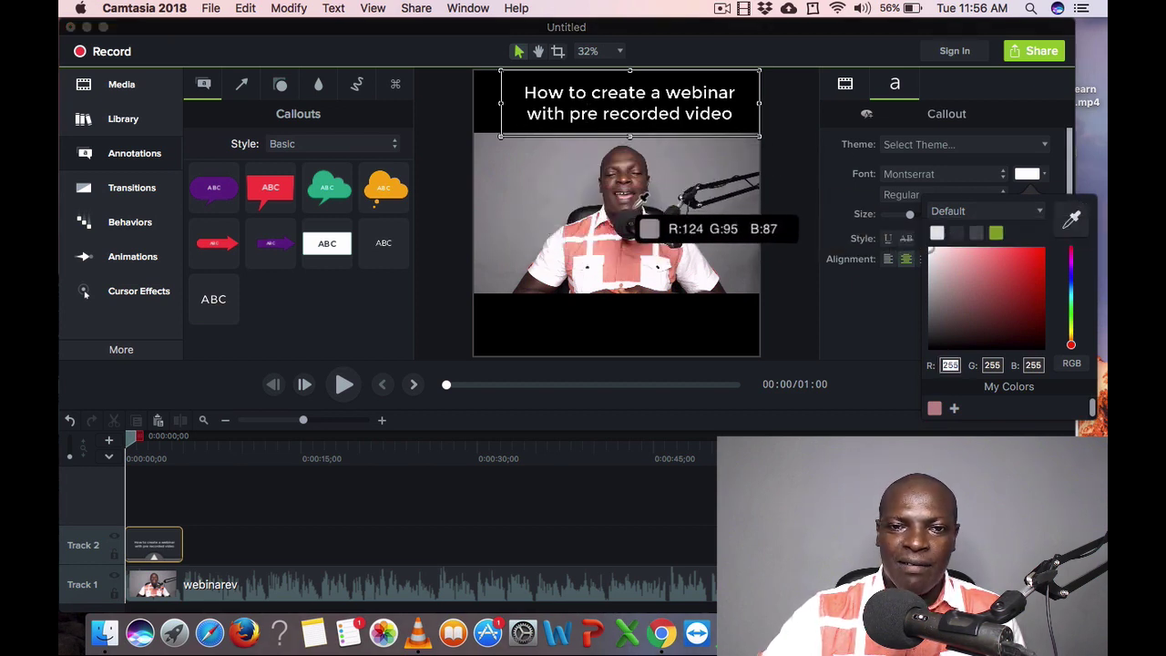
{"action": "left_click", "coordinate": [607, 258]}
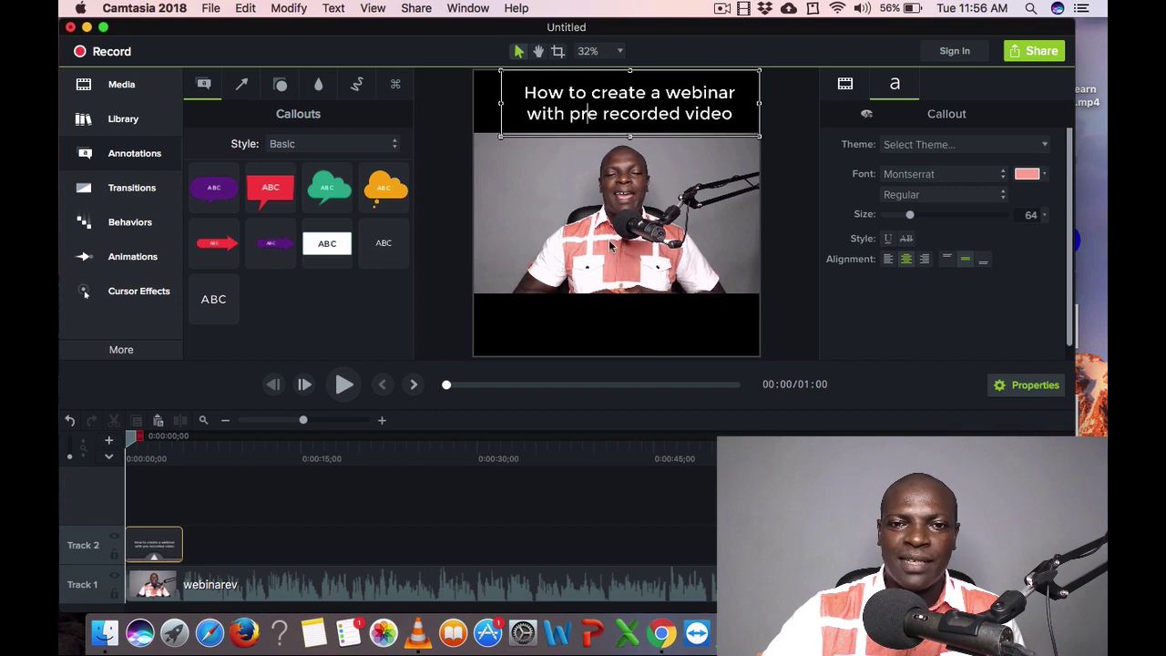
- Recolour the entire title text with the salmon tone sampled from the presenter's shirt, keep the Regular font style, and deselect the callout
{"action": "triple_click", "coordinate": [614, 119]}
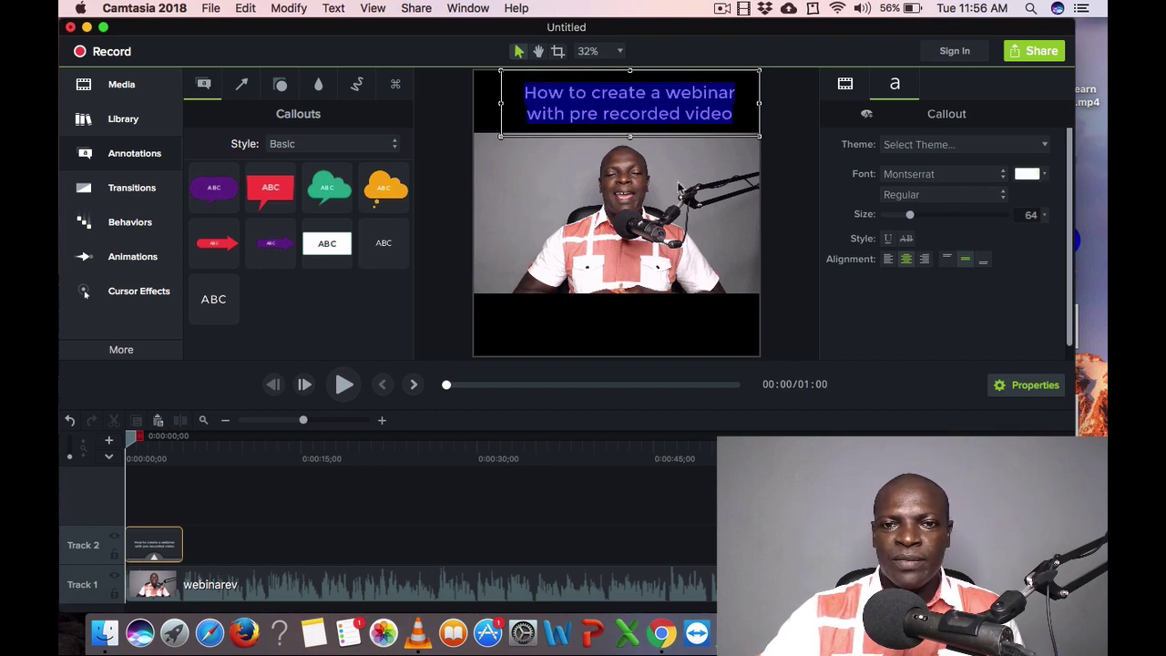
{"action": "left_click", "coordinate": [1030, 173]}
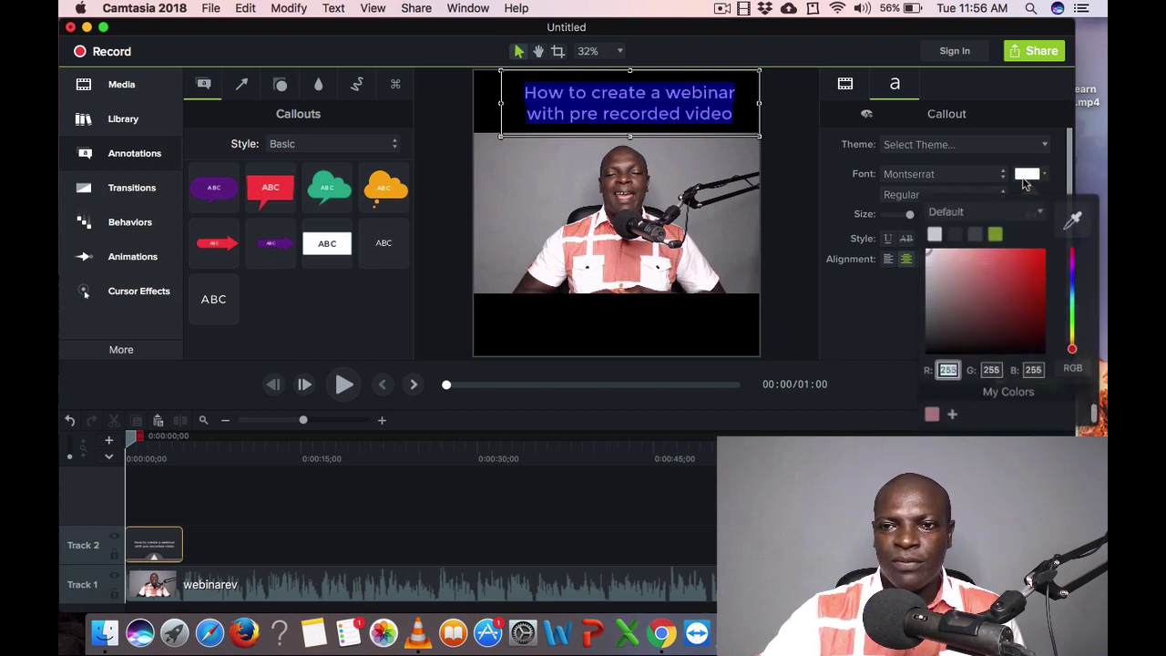
{"action": "left_click", "coordinate": [1081, 219]}
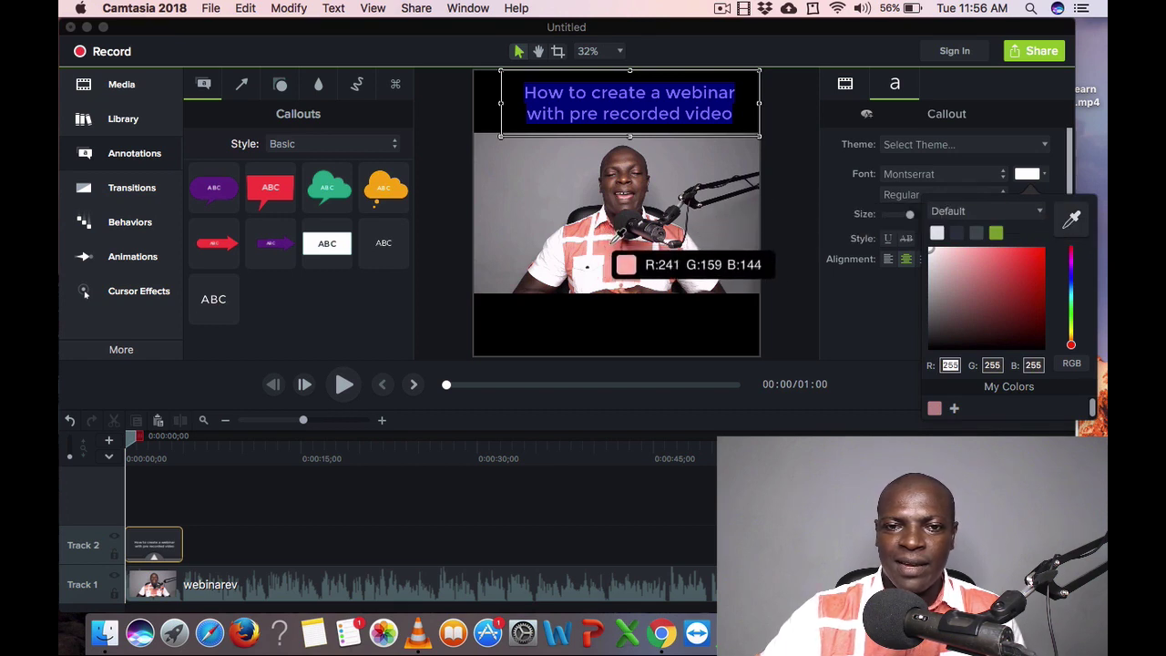
{"action": "left_click", "coordinate": [617, 259]}
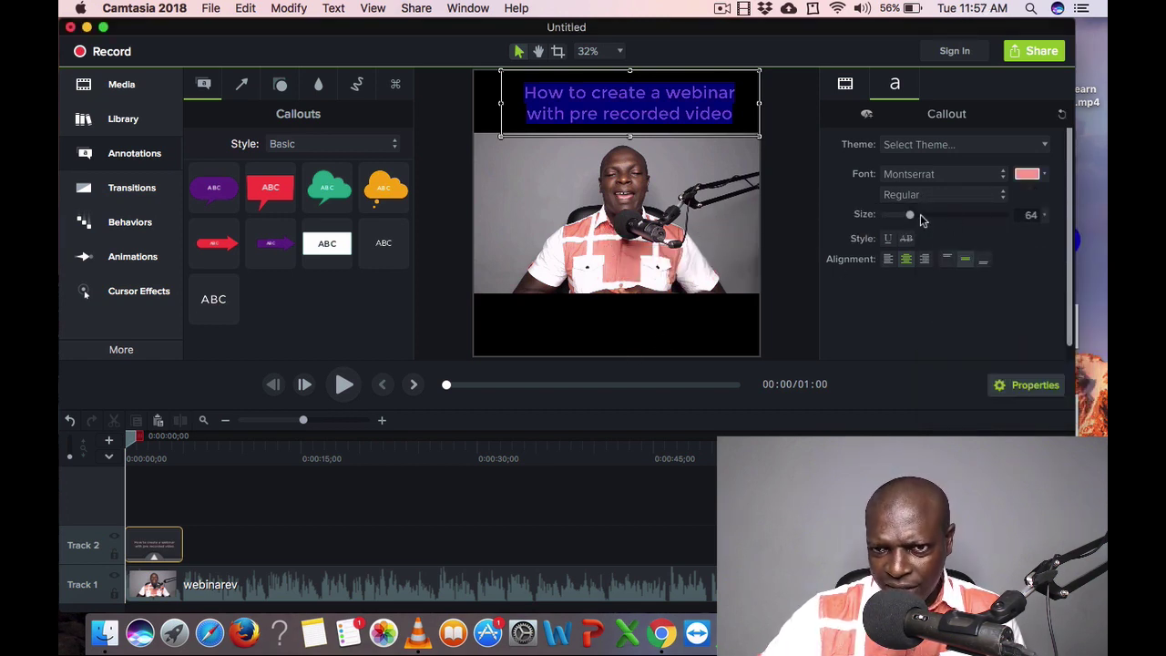
{"action": "left_click", "coordinate": [1000, 202]}
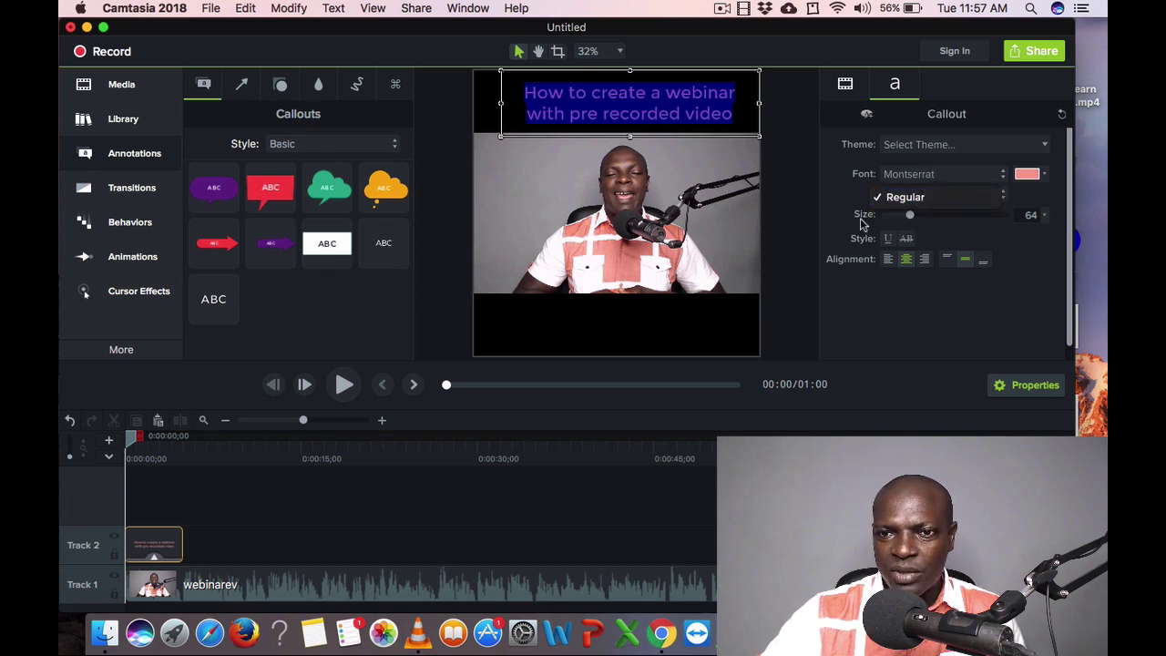
{"action": "left_click", "coordinate": [897, 197]}
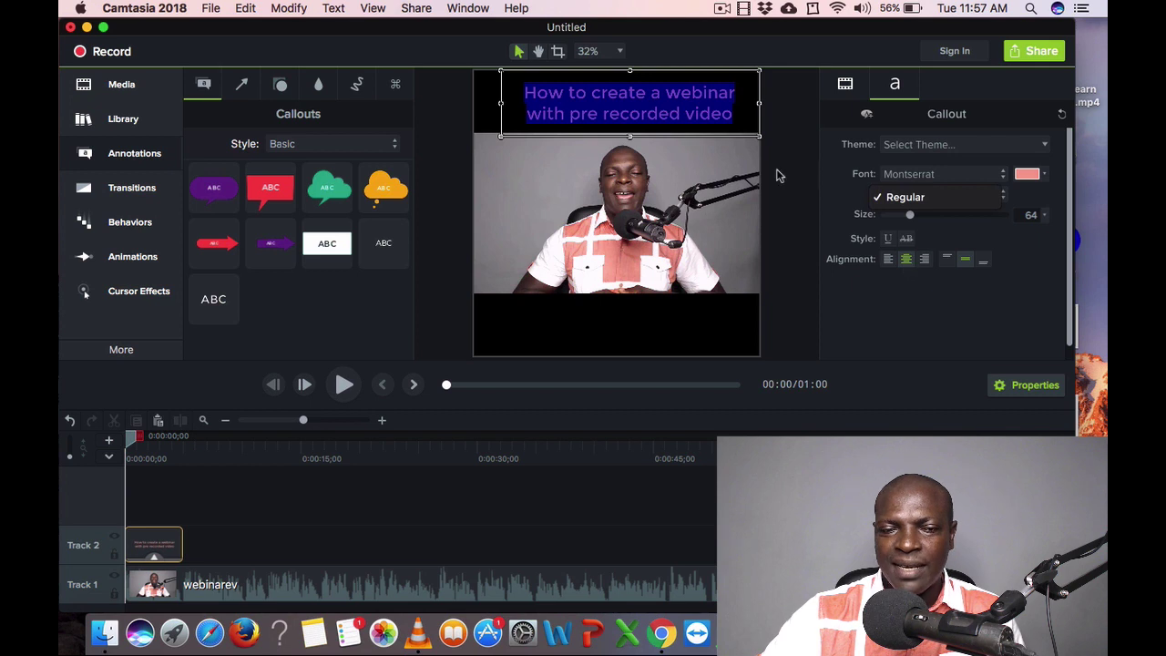
{"action": "left_click", "coordinate": [637, 327]}
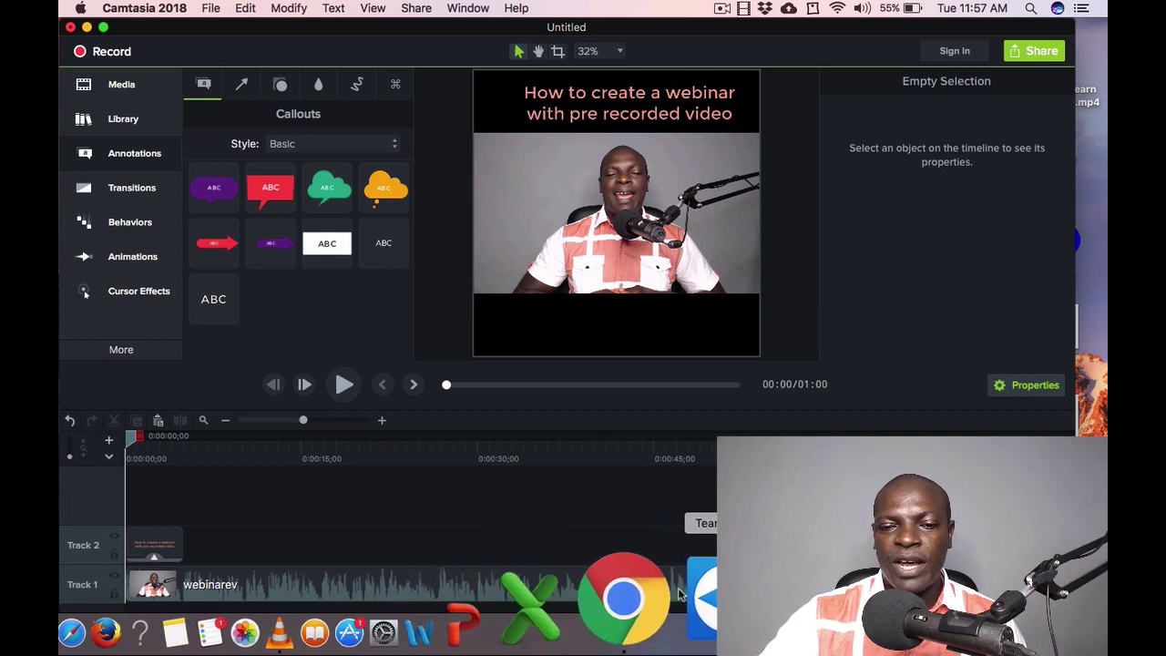
- Switch to Chrome, show the Rev website in full screen and log in to the account
{"action": "left_click", "coordinate": [668, 591]}
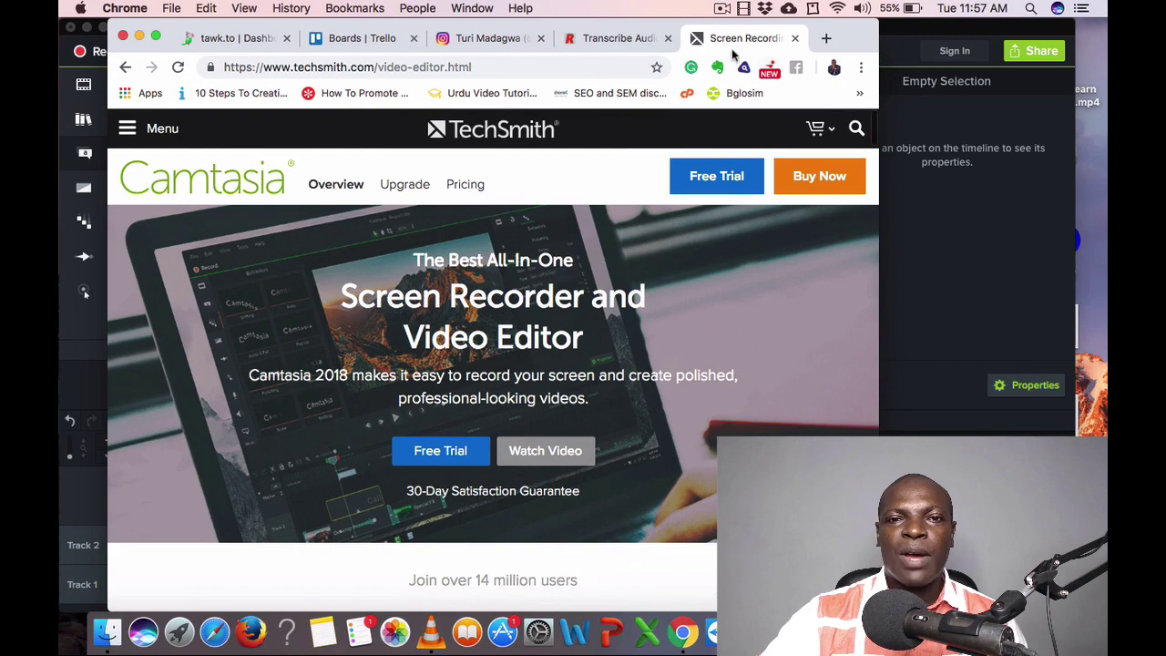
{"action": "left_click", "coordinate": [633, 39]}
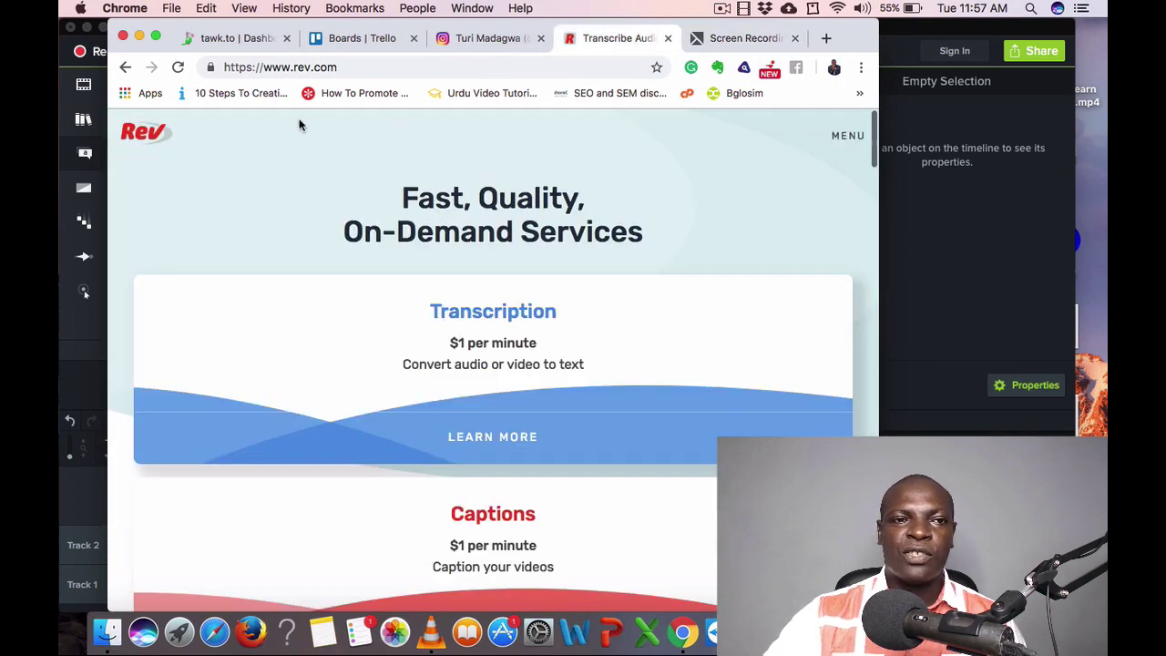
{"action": "left_click", "coordinate": [157, 36]}
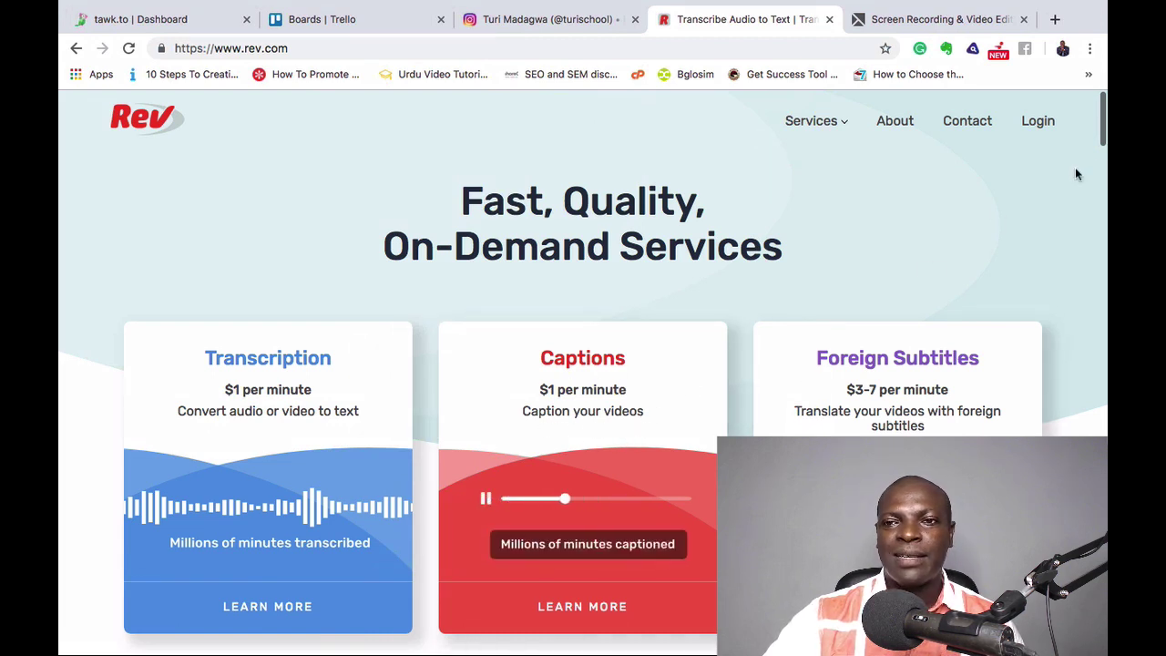
{"action": "left_click", "coordinate": [1036, 127]}
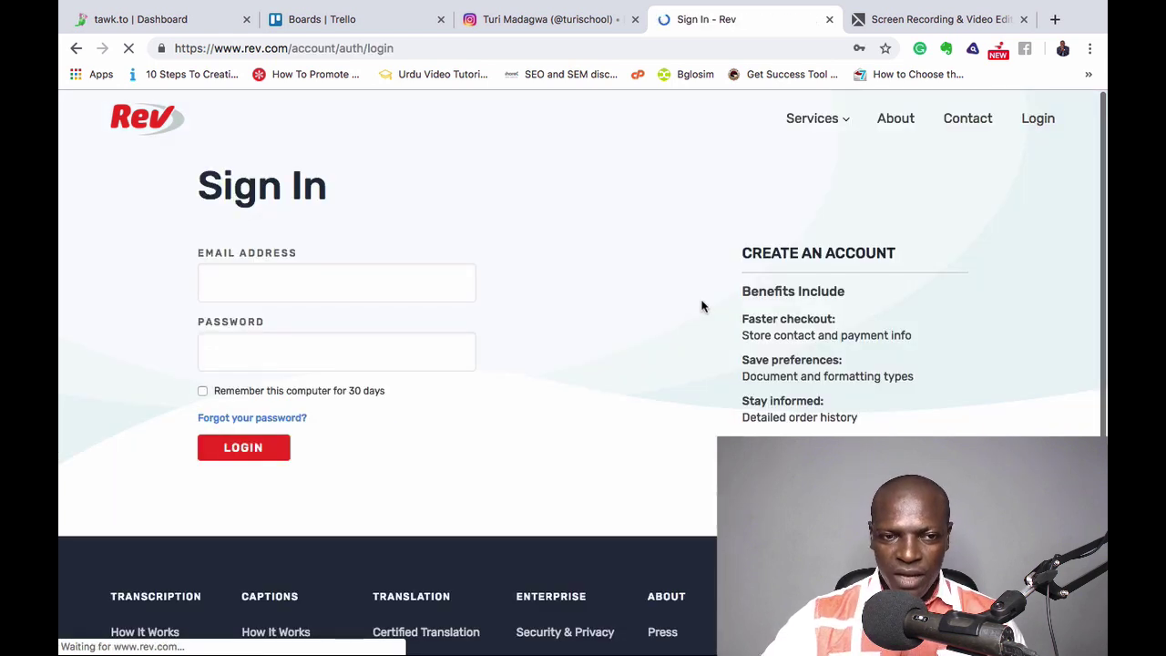
{"action": "left_click", "coordinate": [230, 446]}
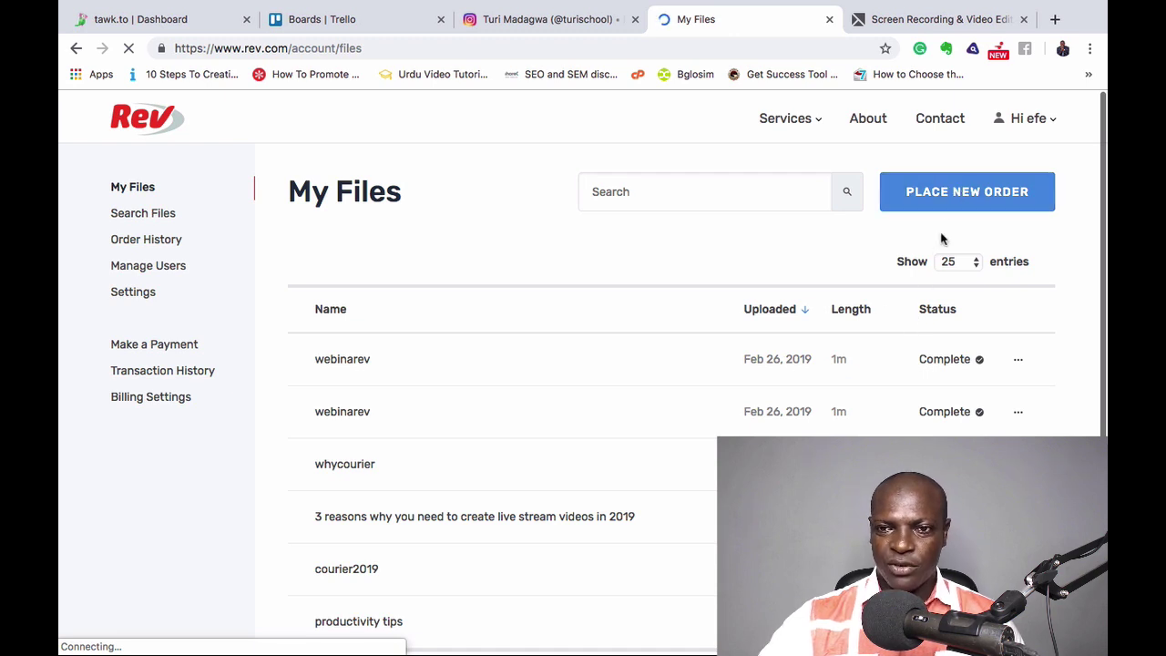
- Start a new Captions order with files uploaded from the computer, and close the upload window
{"action": "left_click", "coordinate": [955, 205]}
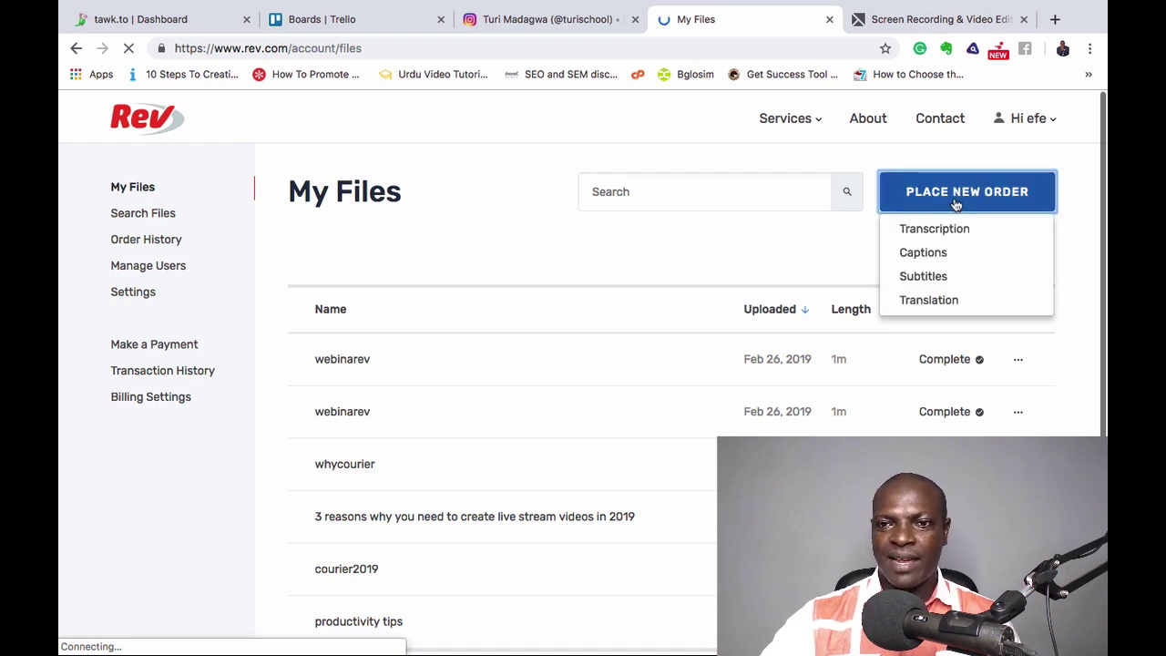
{"action": "left_click", "coordinate": [923, 252]}
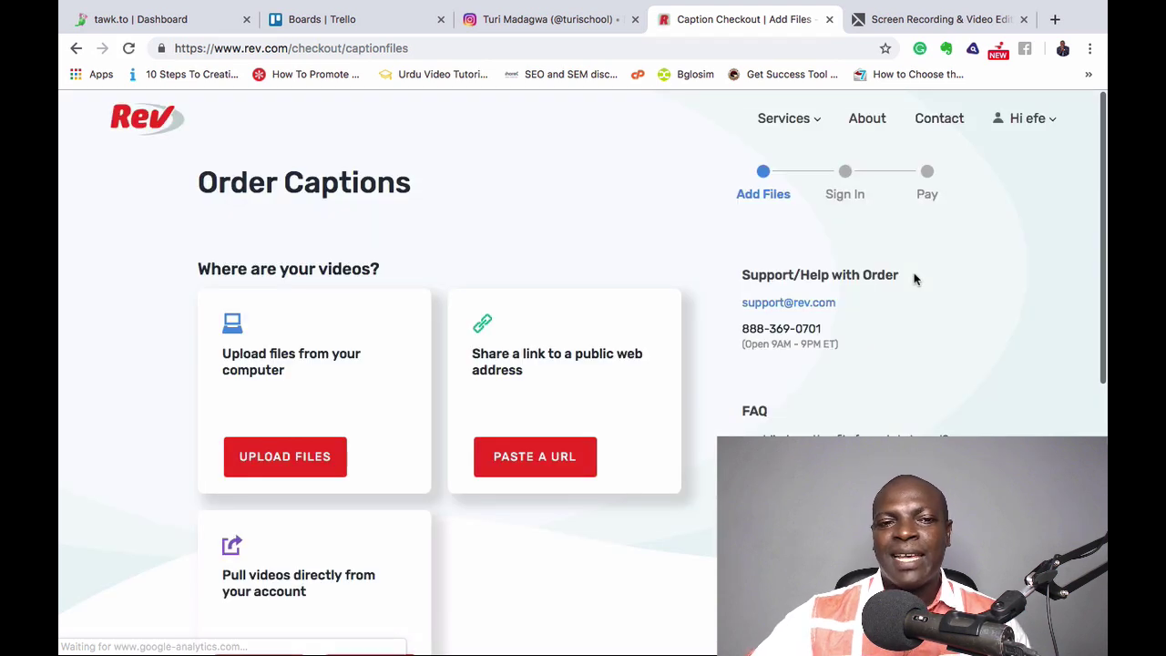
{"action": "left_click", "coordinate": [283, 460]}
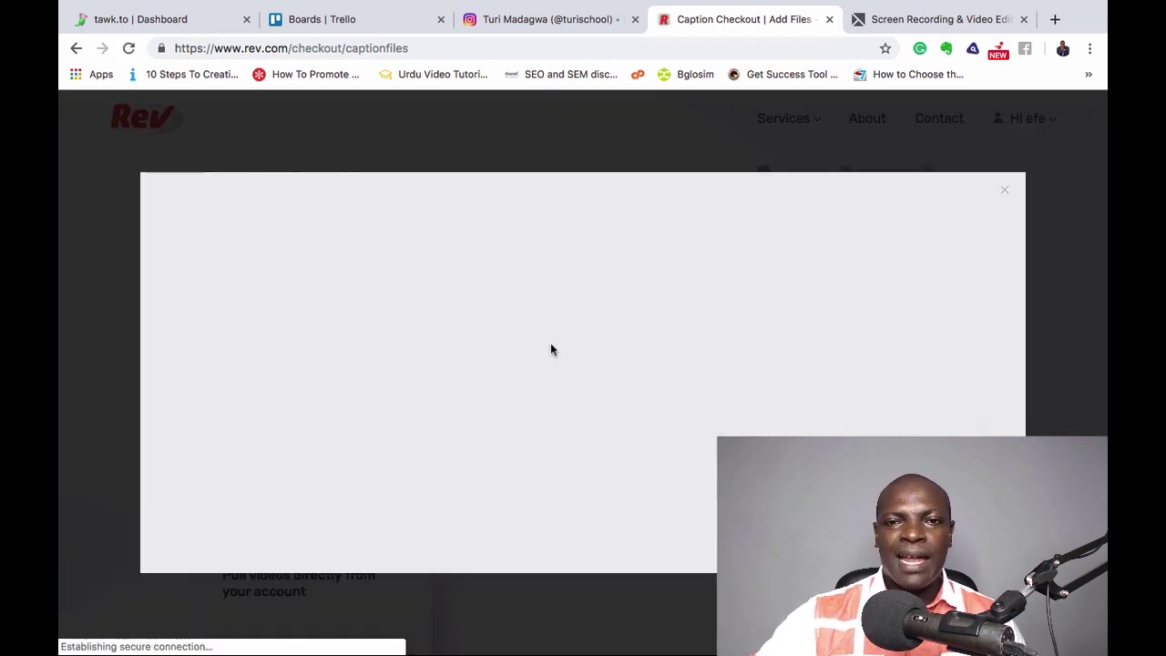
{"action": "left_click", "coordinate": [1005, 192]}
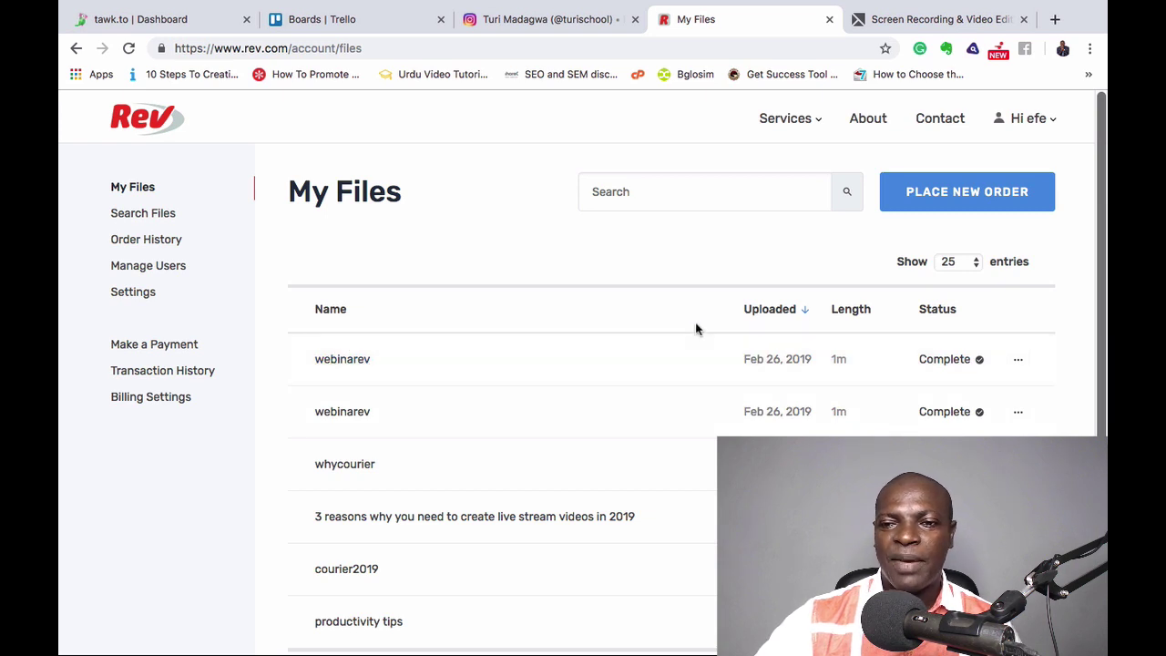
- Select SubRip (.srt) as the download format for the first webinarev file in My Files, and close the download dialog
{"action": "left_click", "coordinate": [1020, 361]}
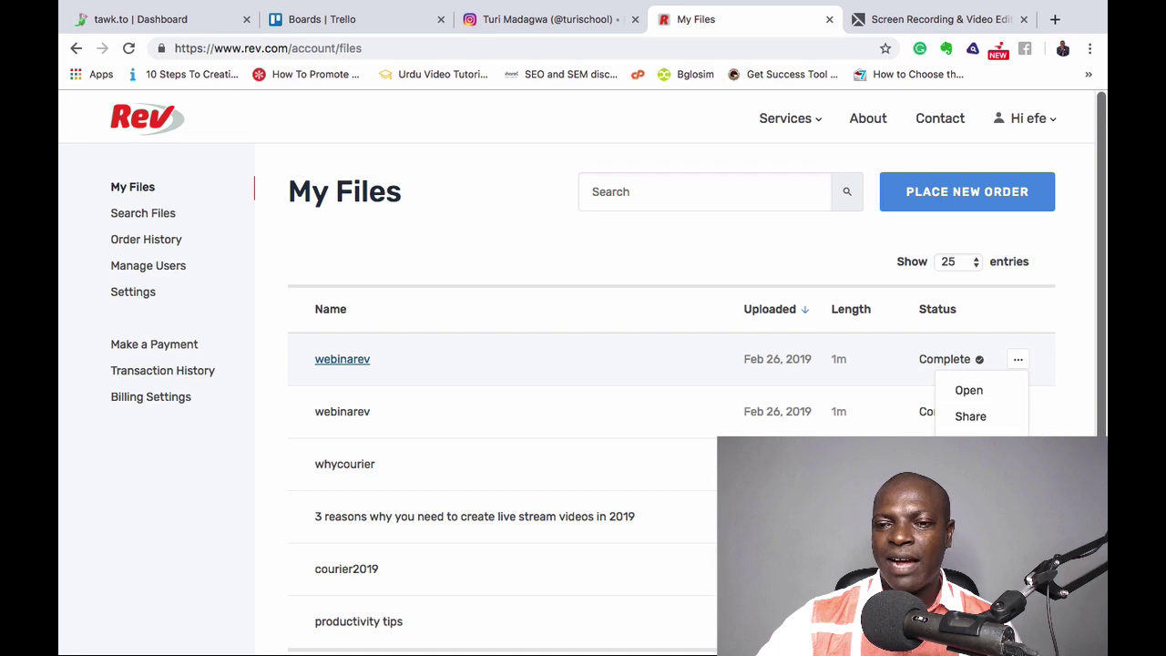
{"action": "left_click", "coordinate": [970, 443]}
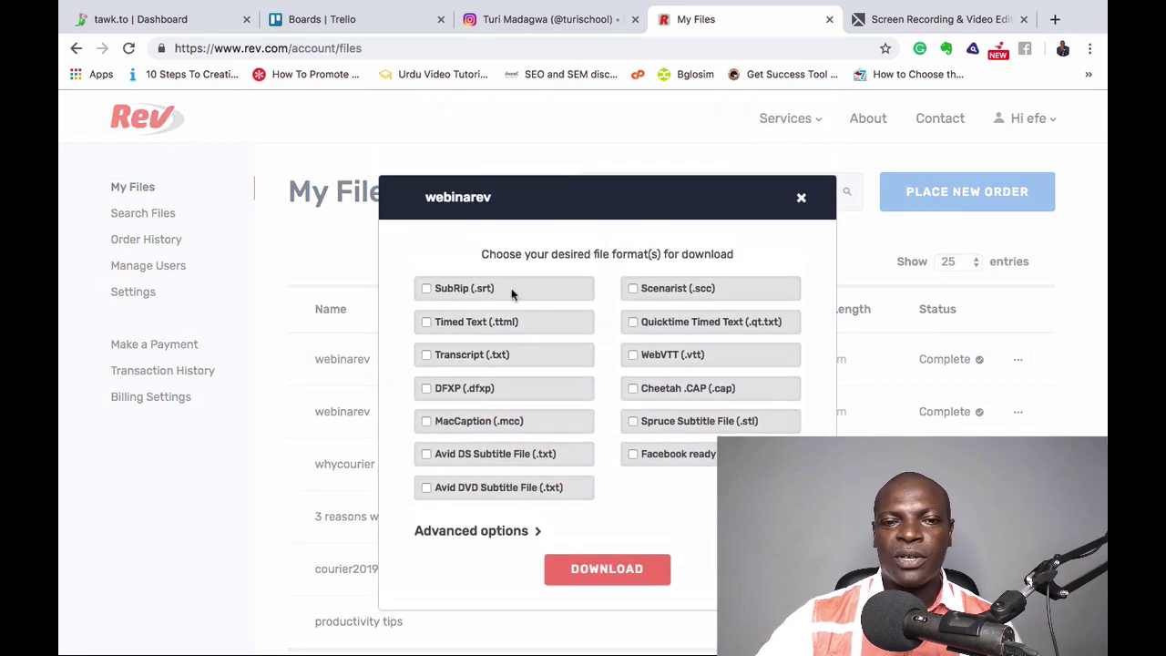
{"action": "left_click", "coordinate": [429, 290]}
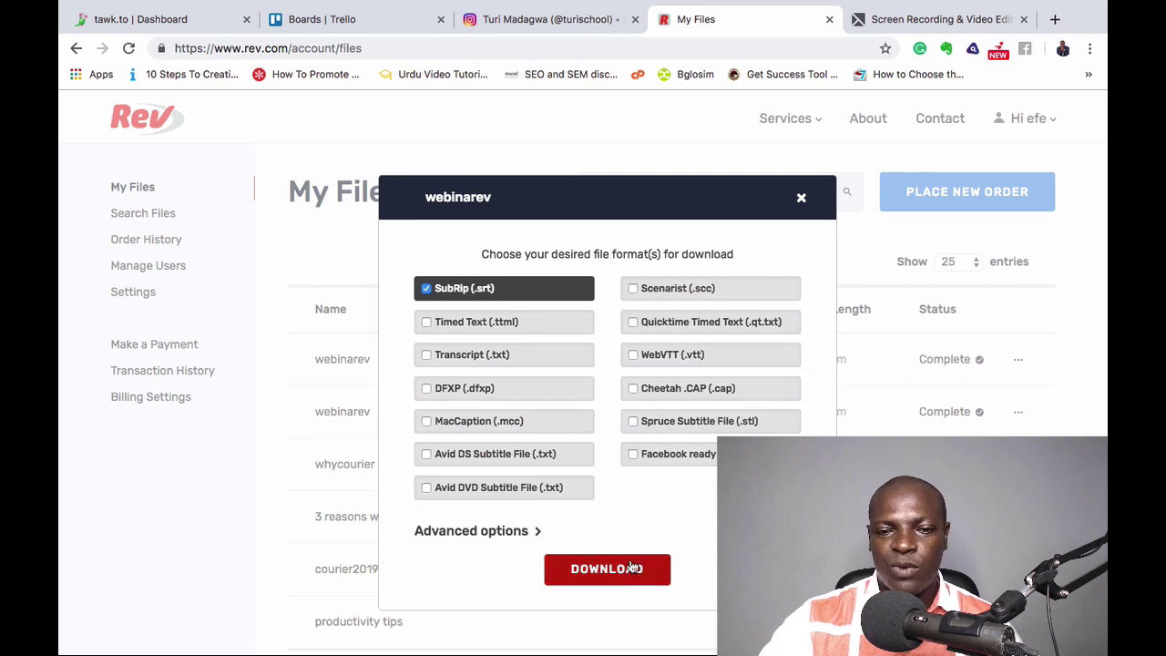
{"action": "left_click", "coordinate": [801, 199]}
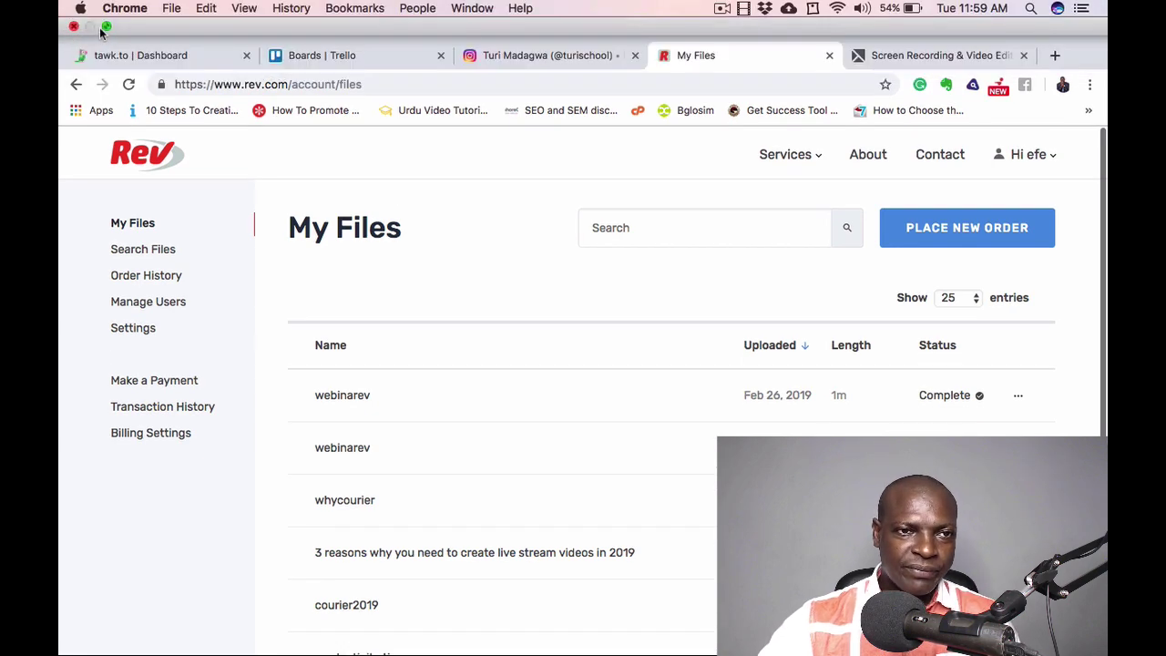
- Take Chrome out of full screen, minimise it and bring Camtasia back to the front
{"action": "left_click", "coordinate": [105, 27]}
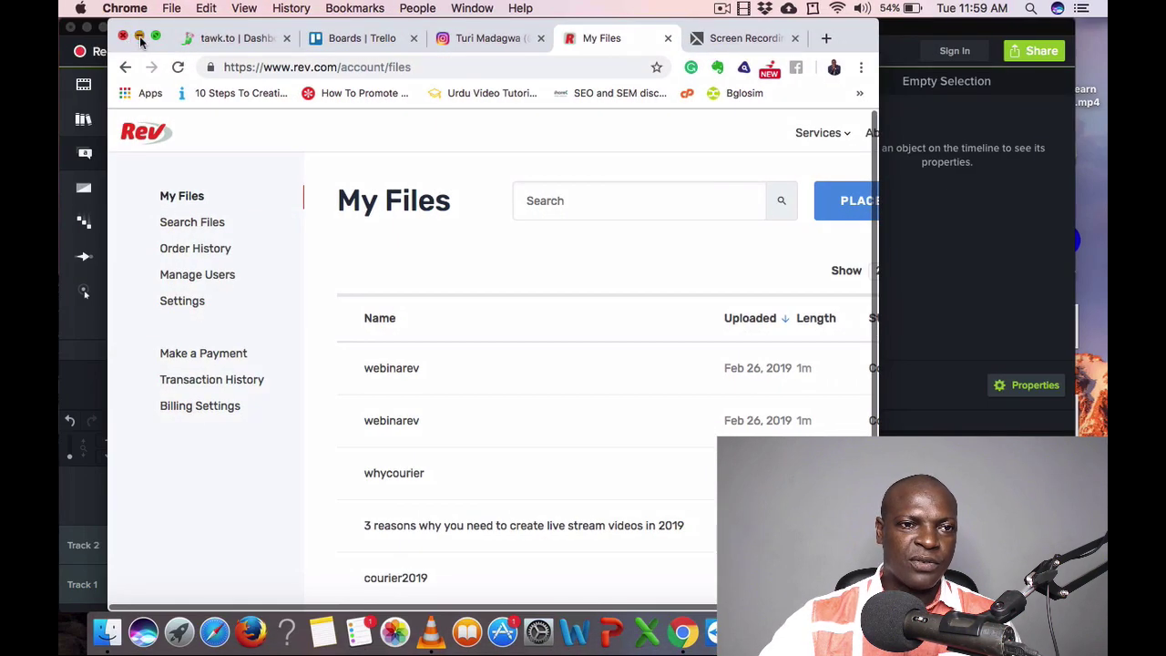
{"action": "left_click", "coordinate": [139, 38]}
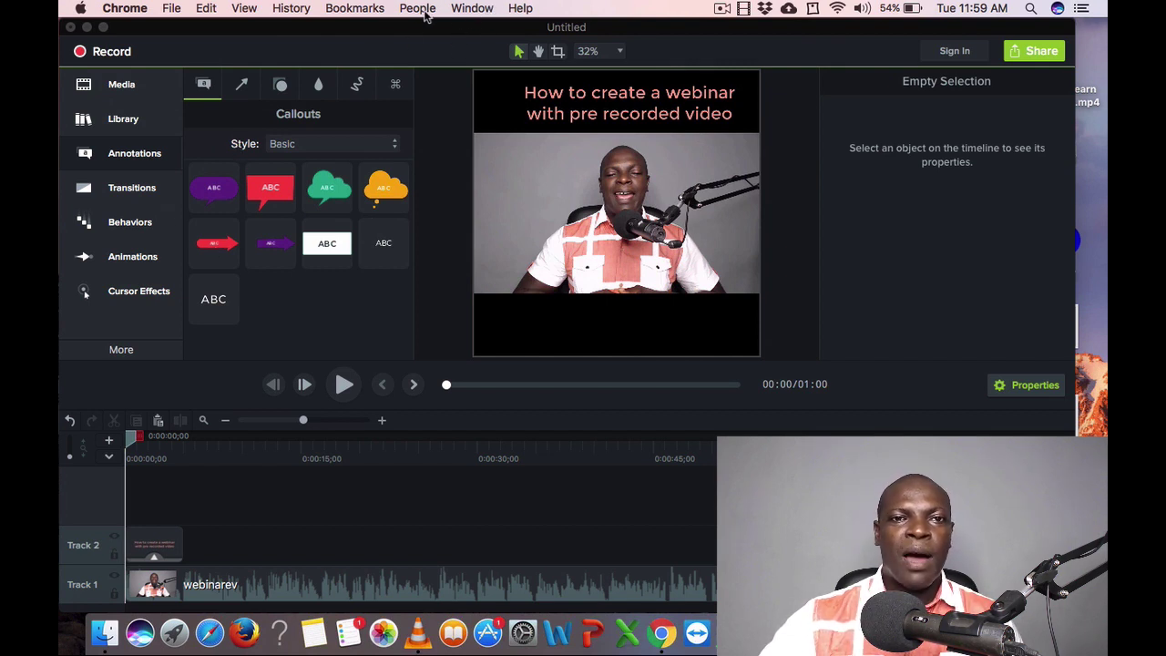
{"action": "left_click", "coordinate": [473, 8]}
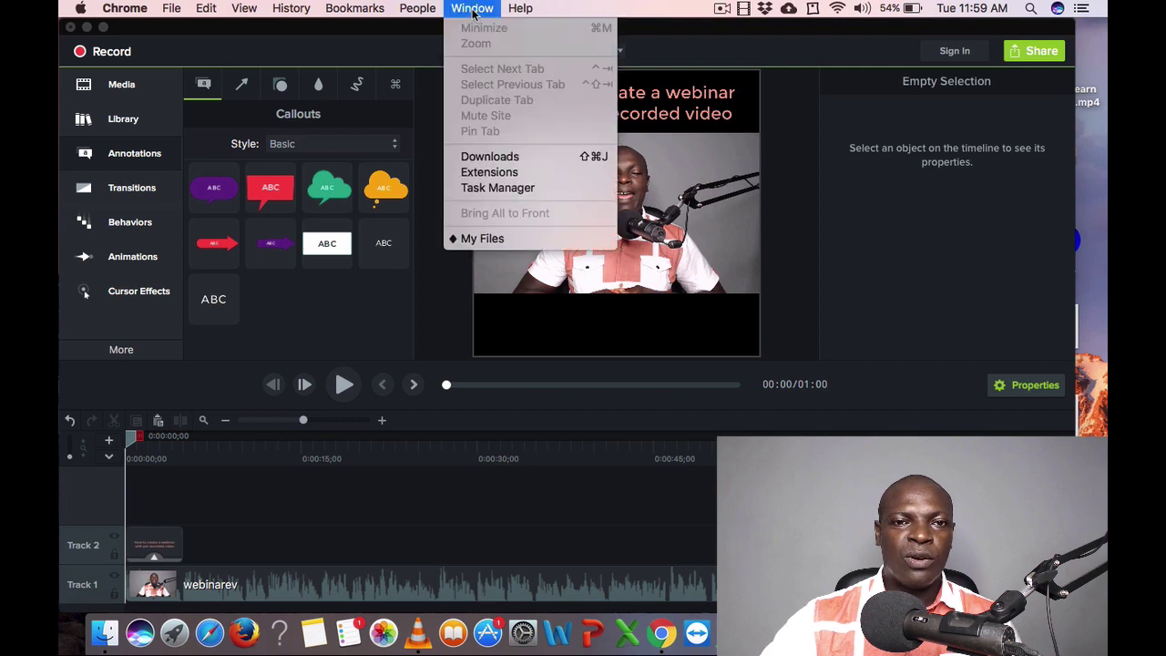
{"action": "mouse_move", "coordinate": [349, 11]}
{"action": "mouse_move", "coordinate": [291, 10]}
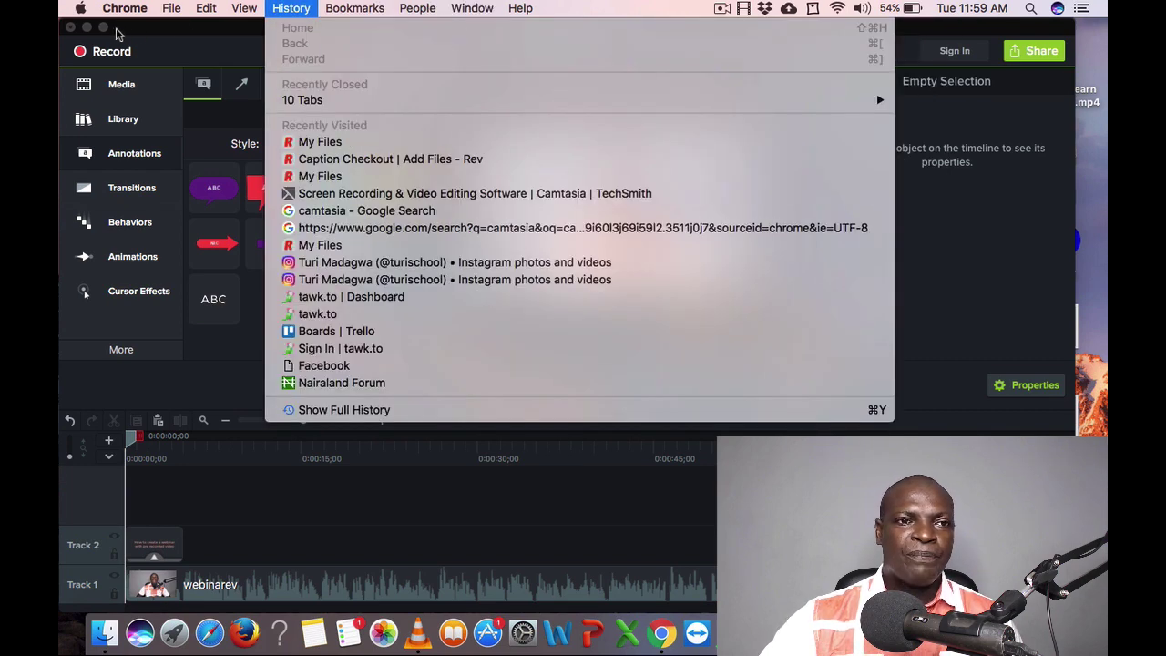
{"action": "left_click", "coordinate": [120, 355]}
{"action": "left_click", "coordinate": [121, 352]}
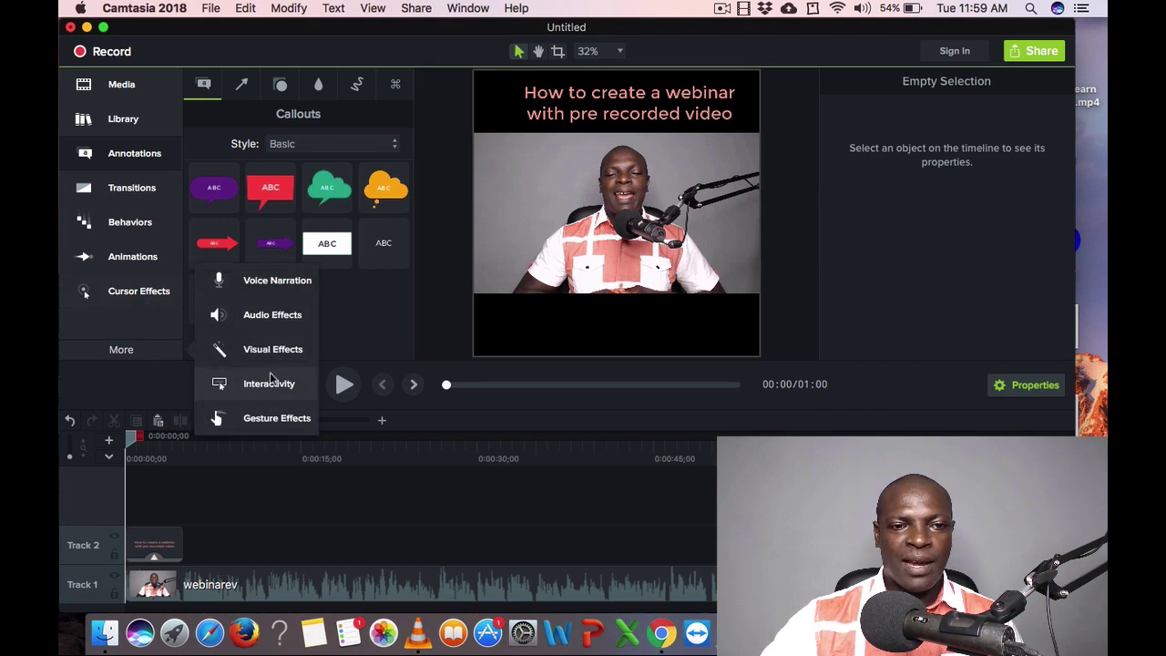
- Import the caption file webinarev.srt from the Downloads folder into the project
{"action": "left_click", "coordinate": [213, 9]}
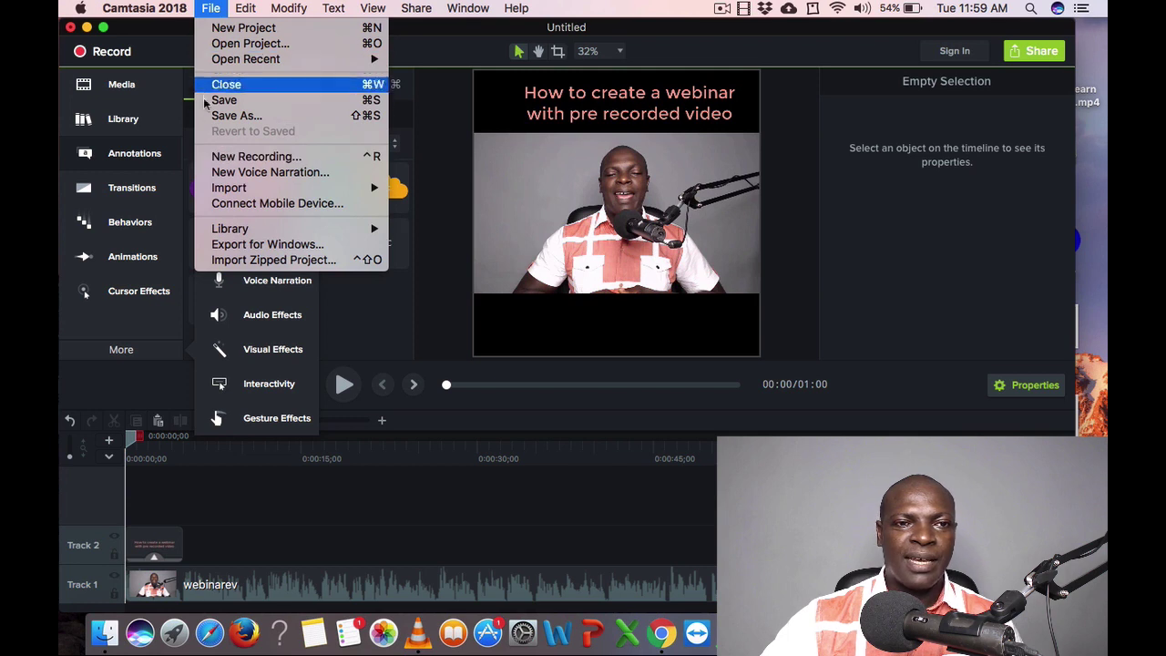
{"action": "mouse_move", "coordinate": [264, 235]}
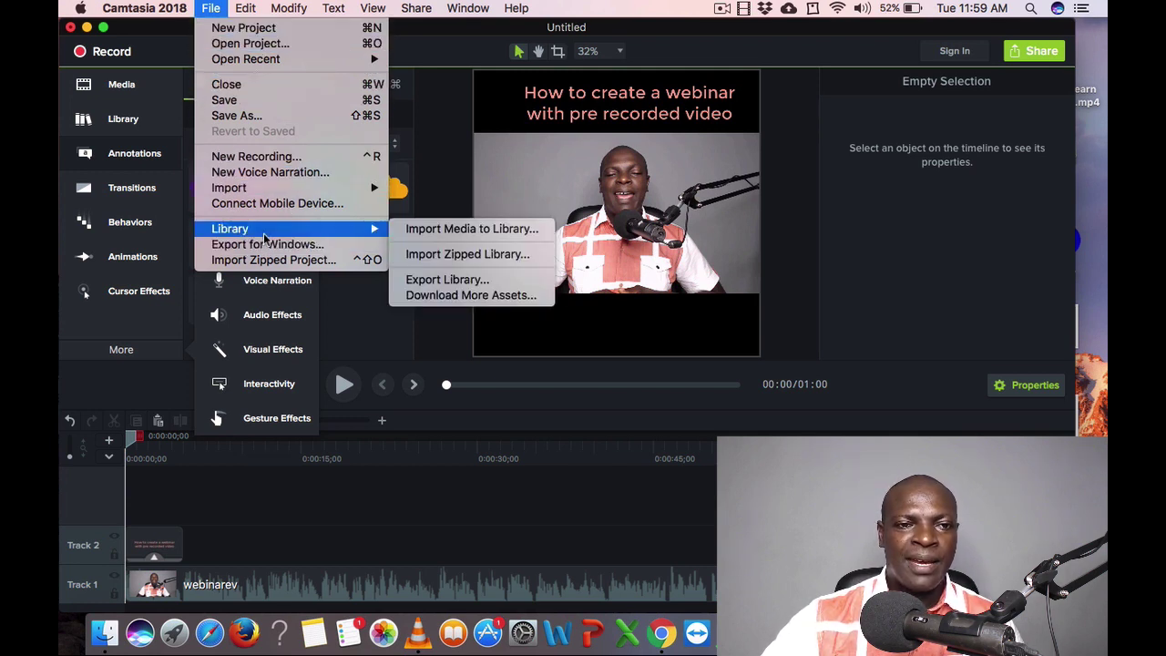
{"action": "mouse_move", "coordinate": [267, 189]}
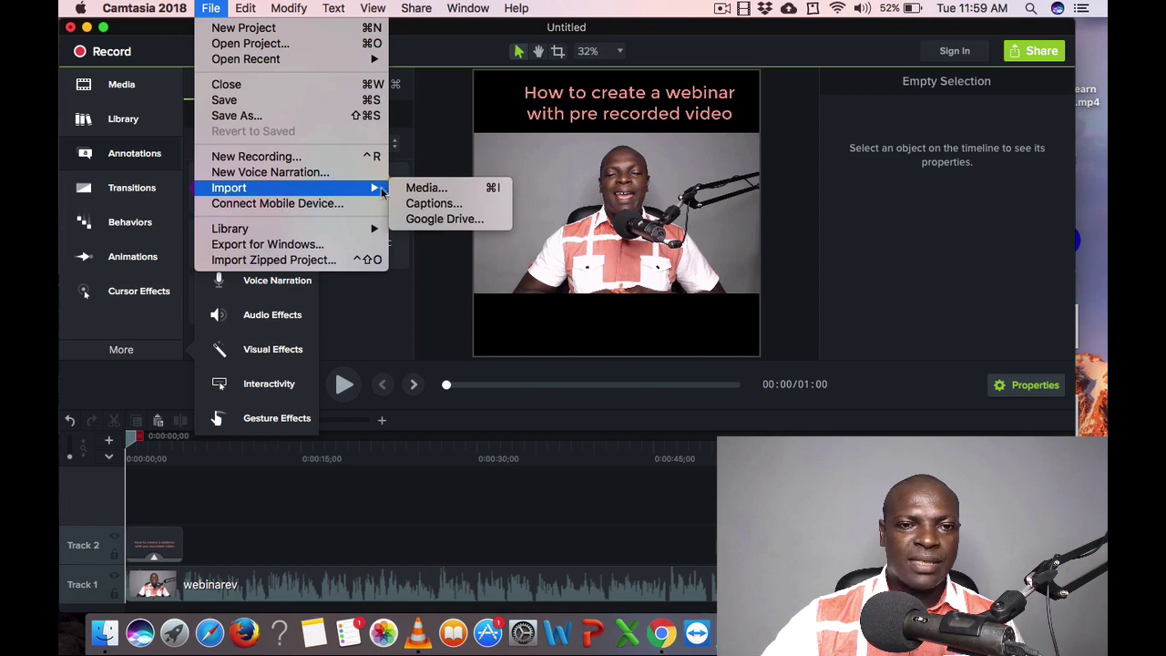
{"action": "left_click", "coordinate": [434, 206]}
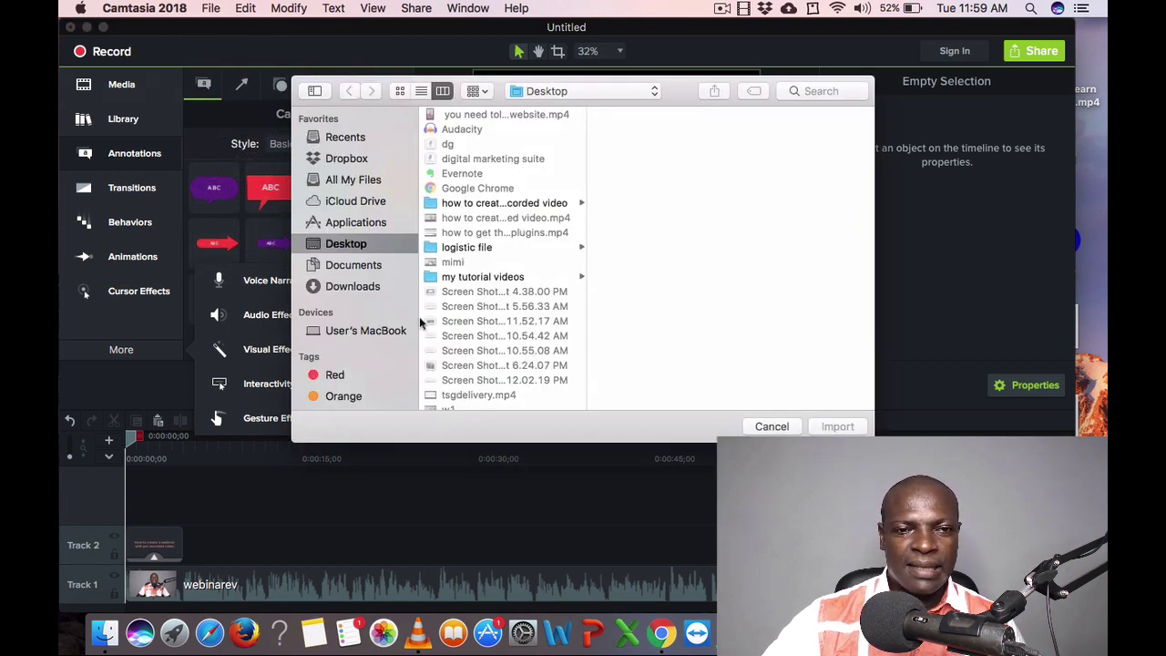
{"action": "left_click", "coordinate": [363, 287]}
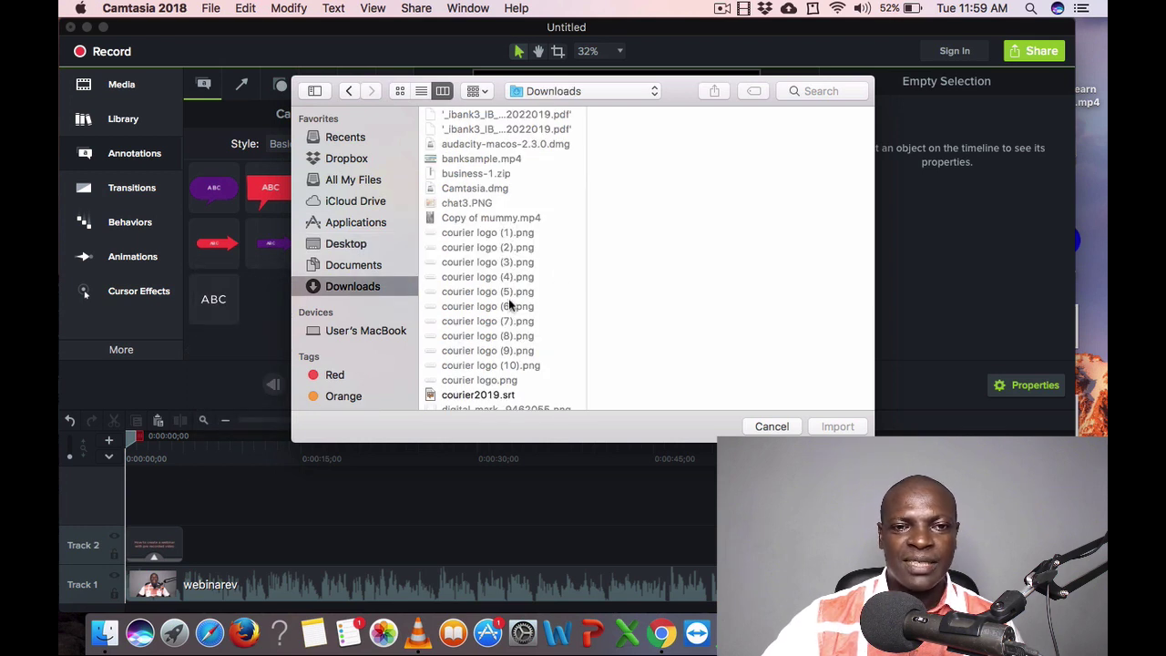
{"action": "scroll", "coordinate": [510, 304], "scroll_direction": "down", "scroll_amount": 15}
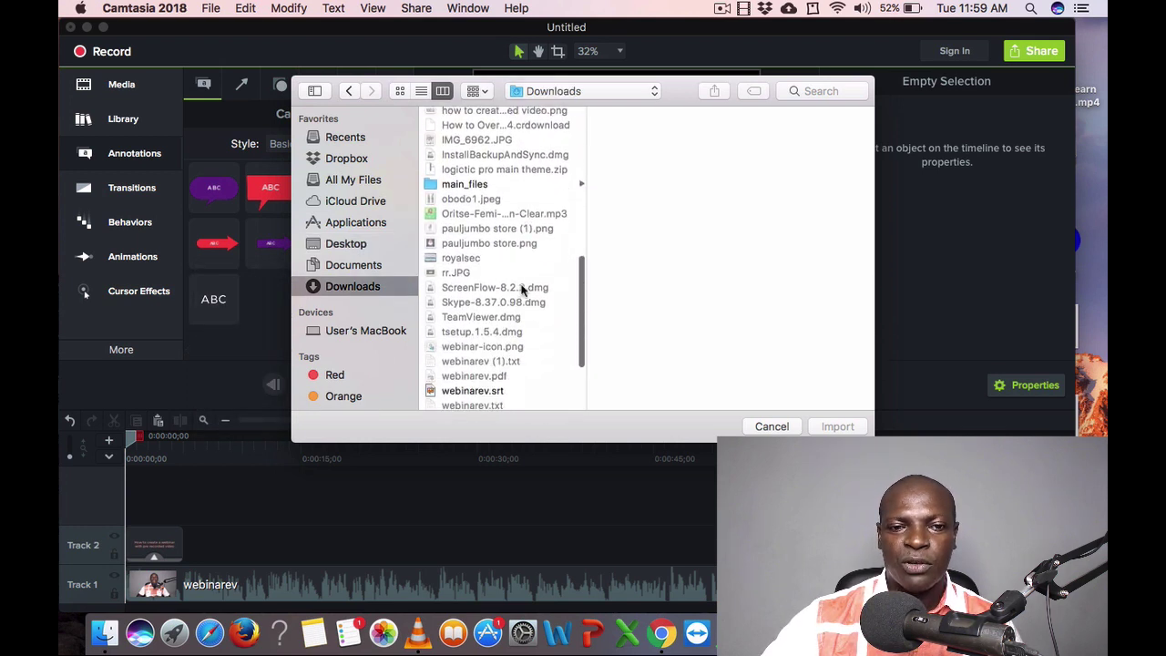
{"action": "scroll", "coordinate": [522, 289], "scroll_direction": "down", "scroll_amount": 5}
{"action": "left_click", "coordinate": [472, 270]}
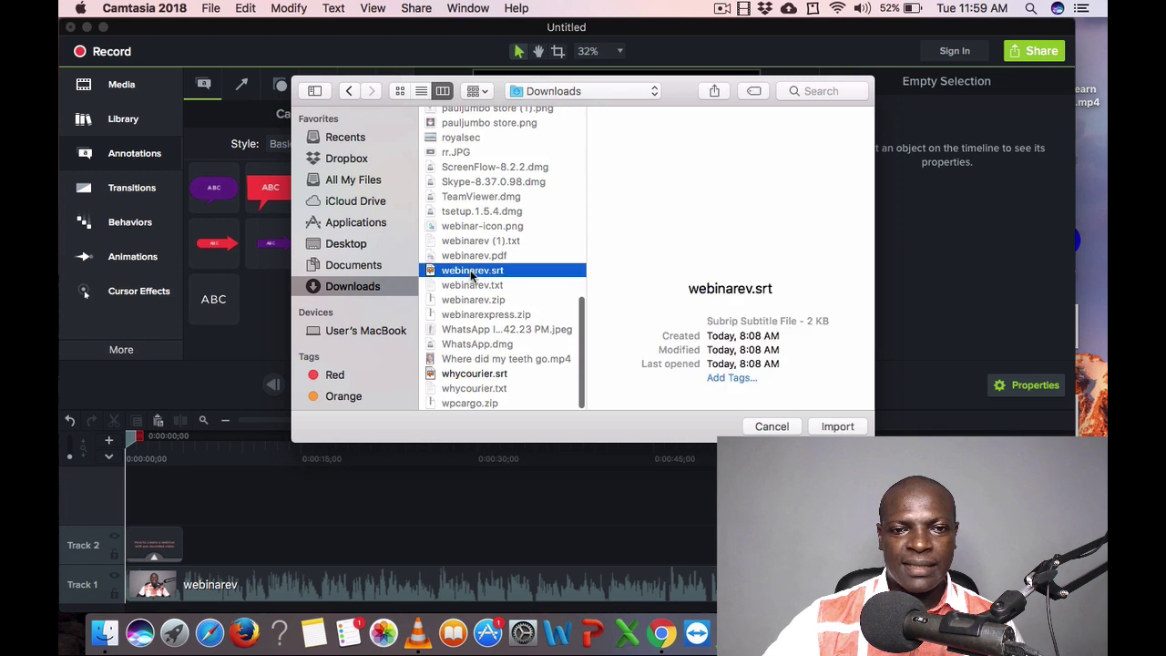
{"action": "left_click", "coordinate": [823, 431]}
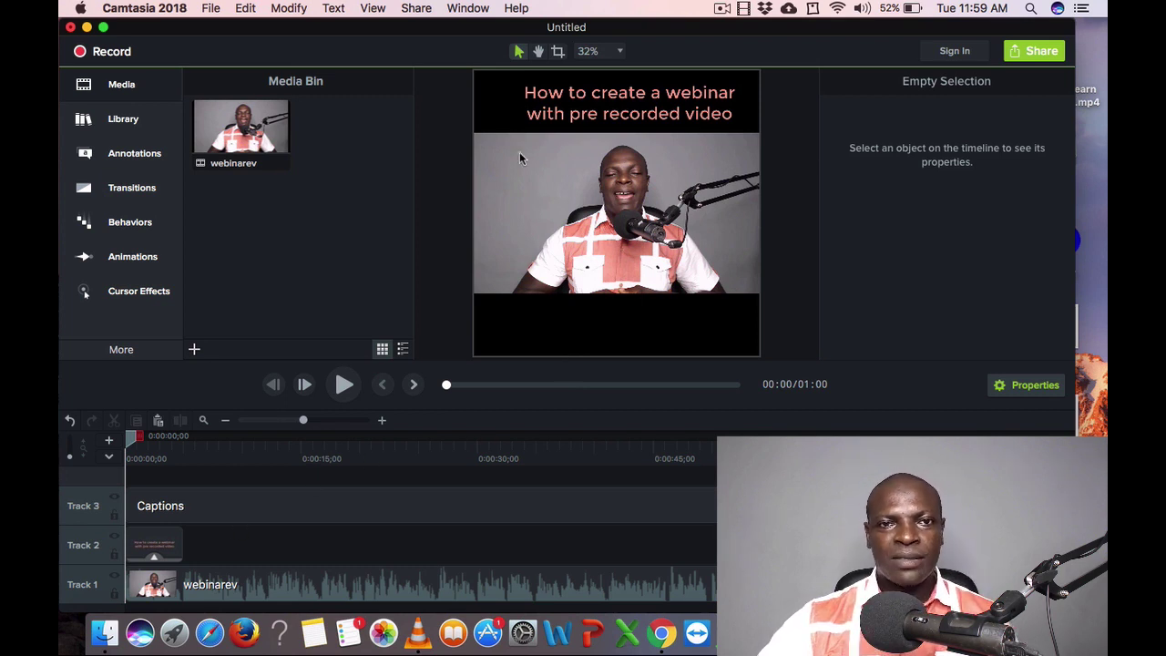
- Show the caption track and play the opening seconds to preview the captions, returning the playhead to the start
{"action": "left_click", "coordinate": [375, 9]}
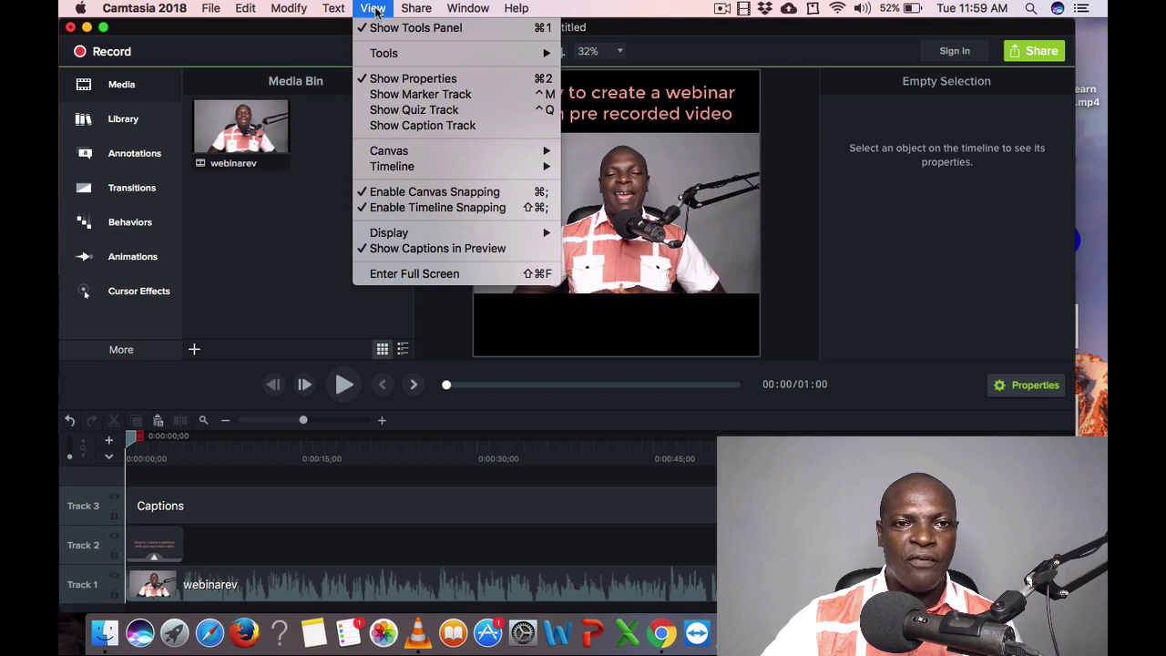
{"action": "left_click", "coordinate": [425, 126]}
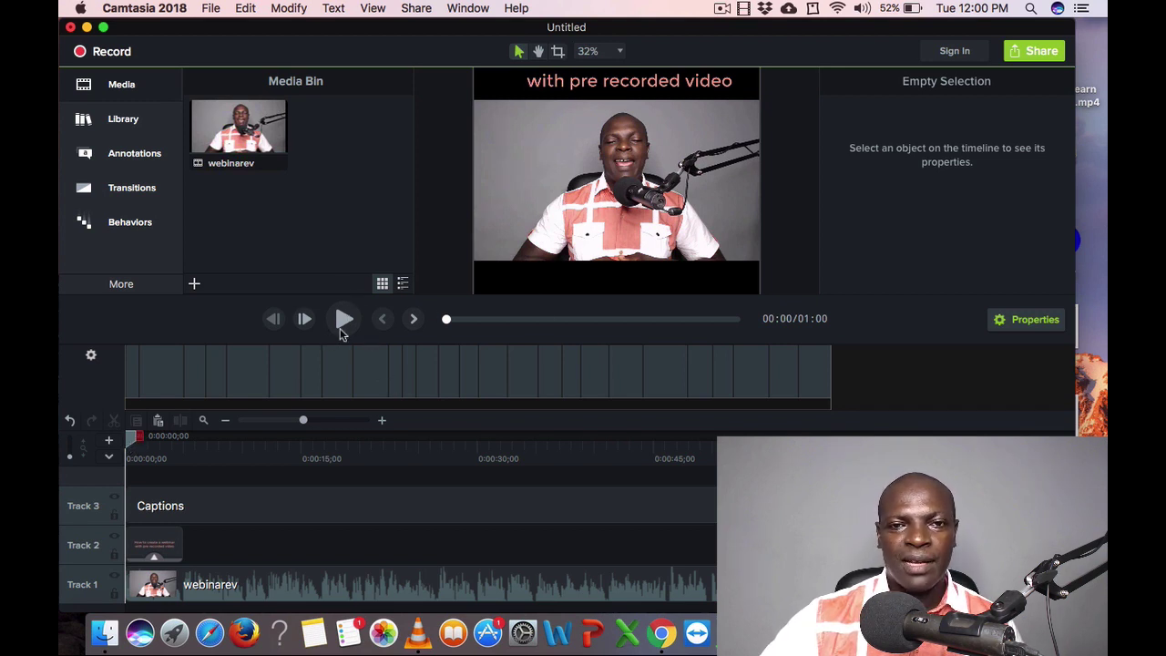
{"action": "left_click", "coordinate": [343, 321]}
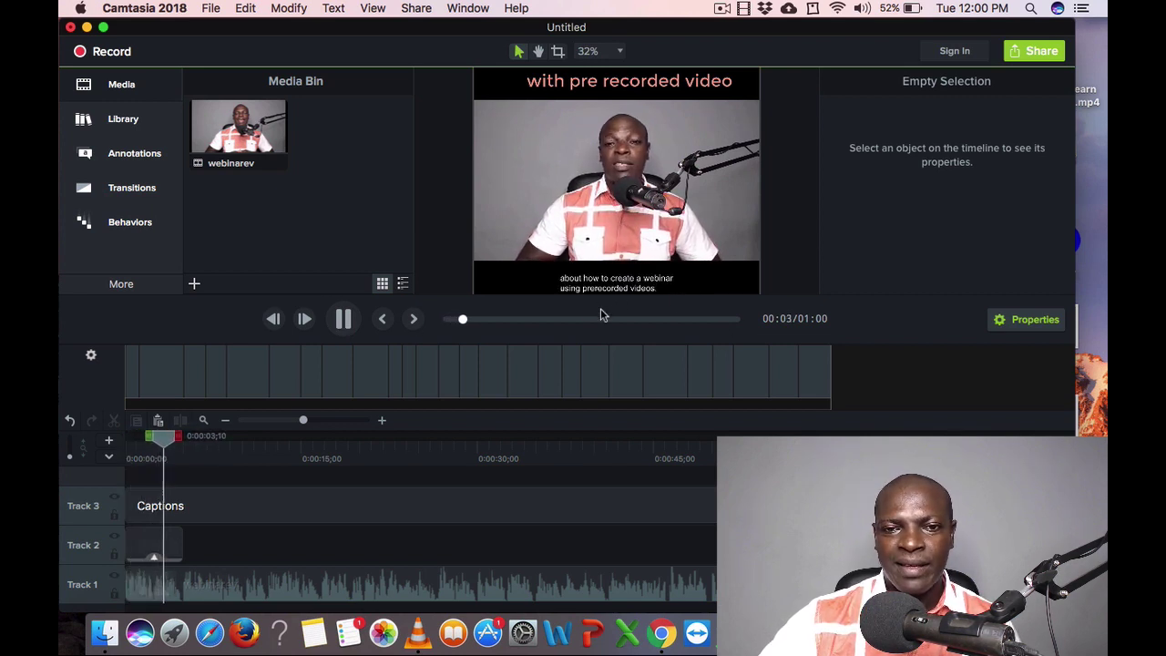
{"action": "left_click", "coordinate": [357, 324]}
{"action": "left_click_drag", "start_coordinate": [187, 445], "coordinate": [112, 448]}
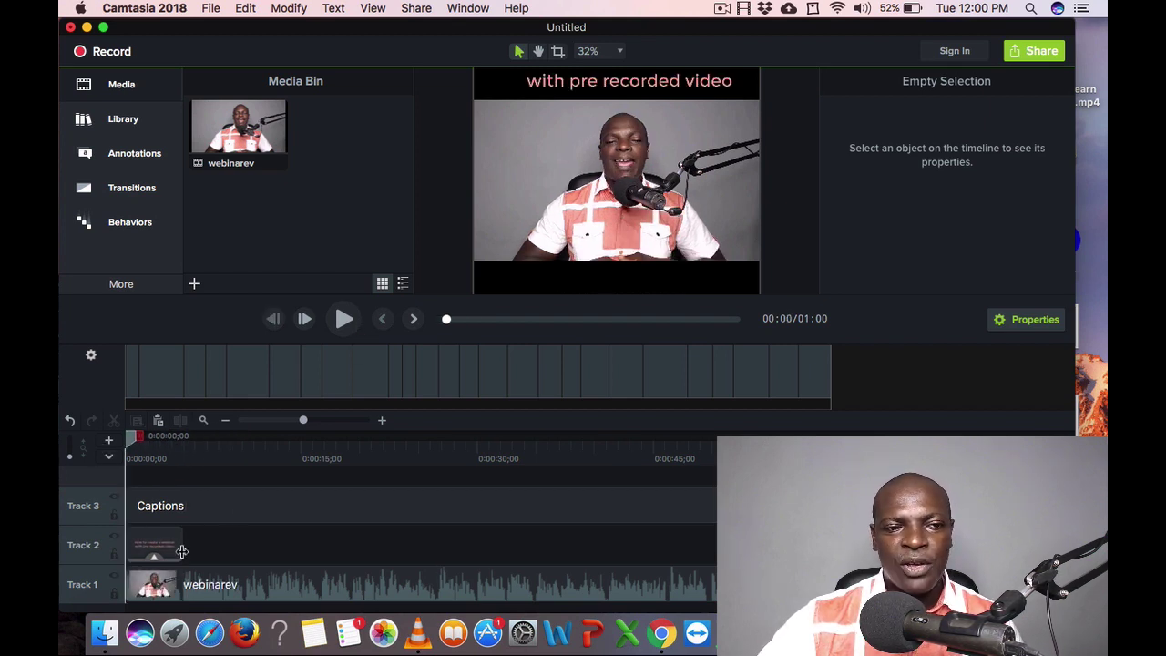
- Set the caption size to 50 and the text colour to a salmon tone sampled from the shirt, and play the preview
{"action": "left_click", "coordinate": [160, 516]}
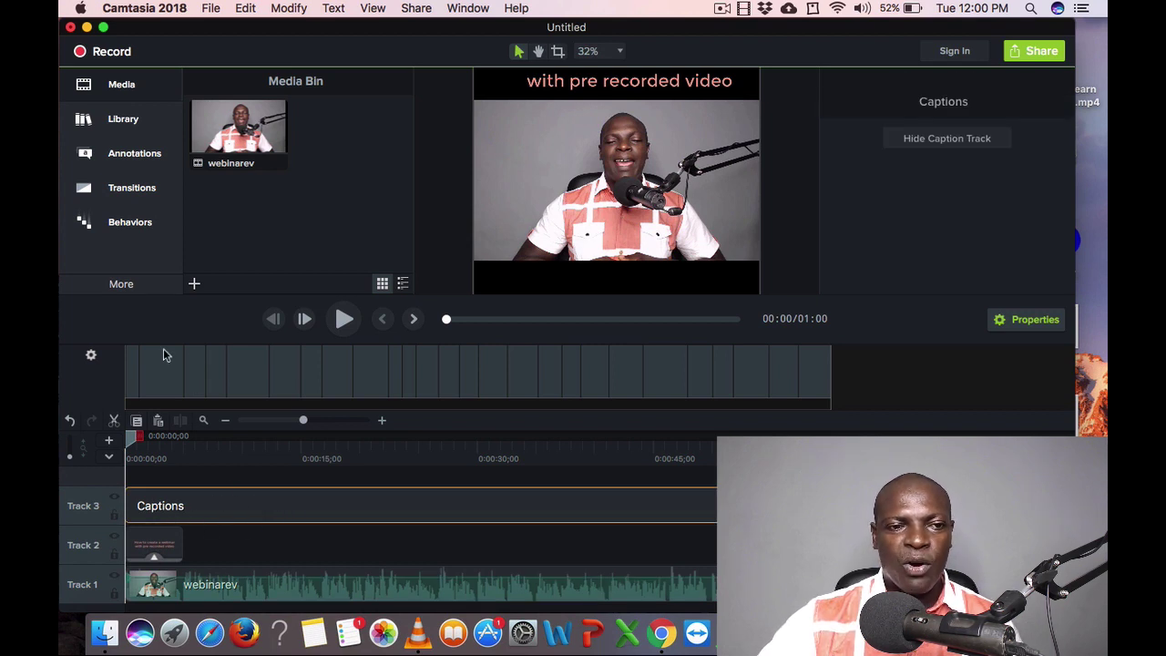
{"action": "left_click", "coordinate": [92, 357]}
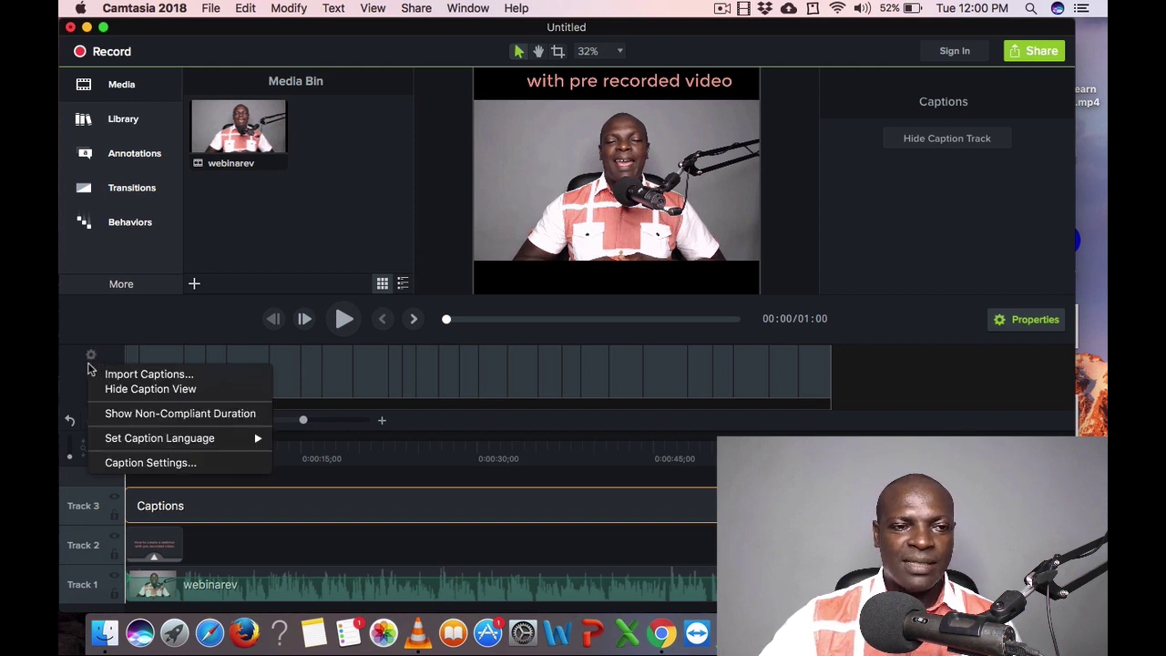
{"action": "left_click", "coordinate": [148, 463]}
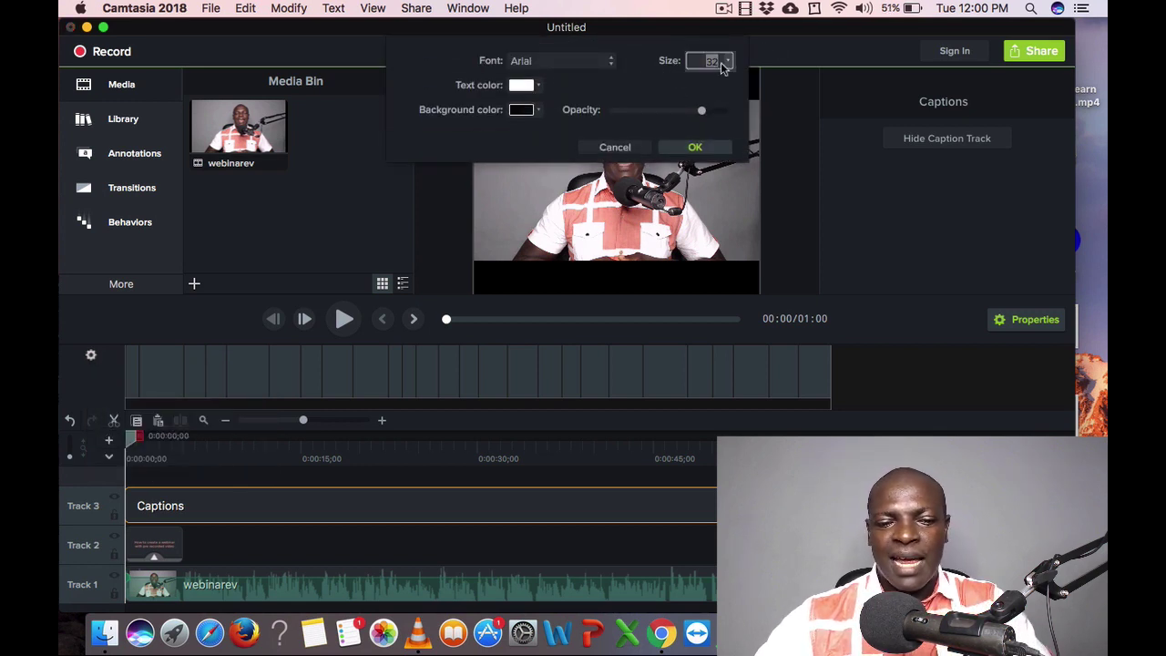
{"action": "type", "text": "50"}
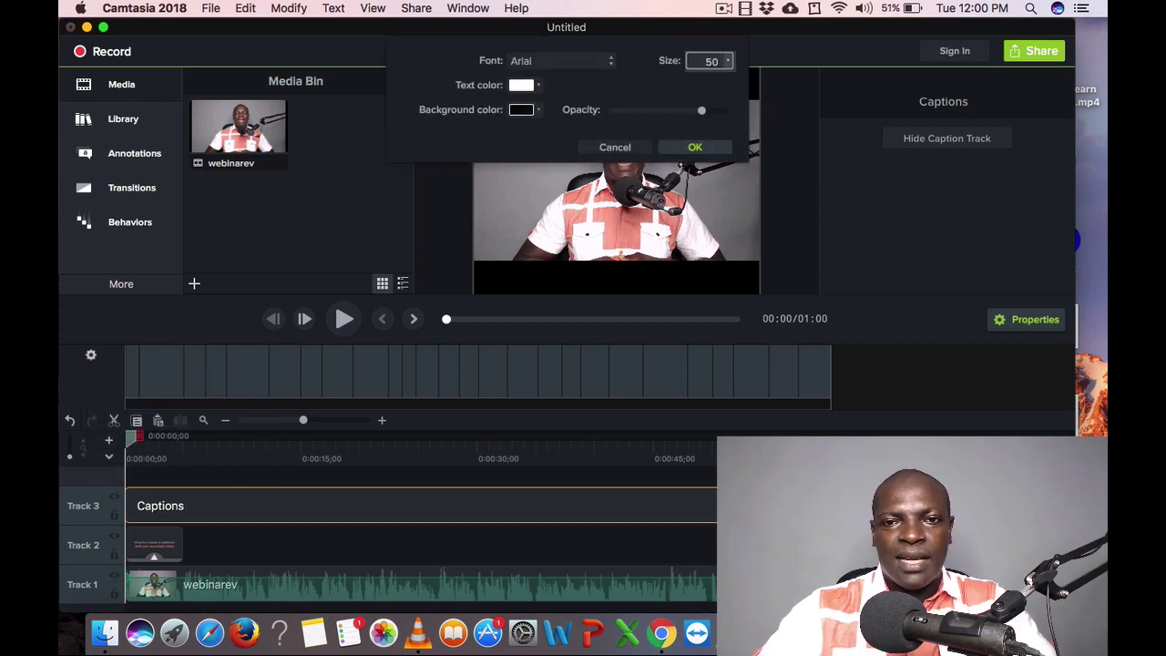
{"action": "left_click", "coordinate": [521, 88]}
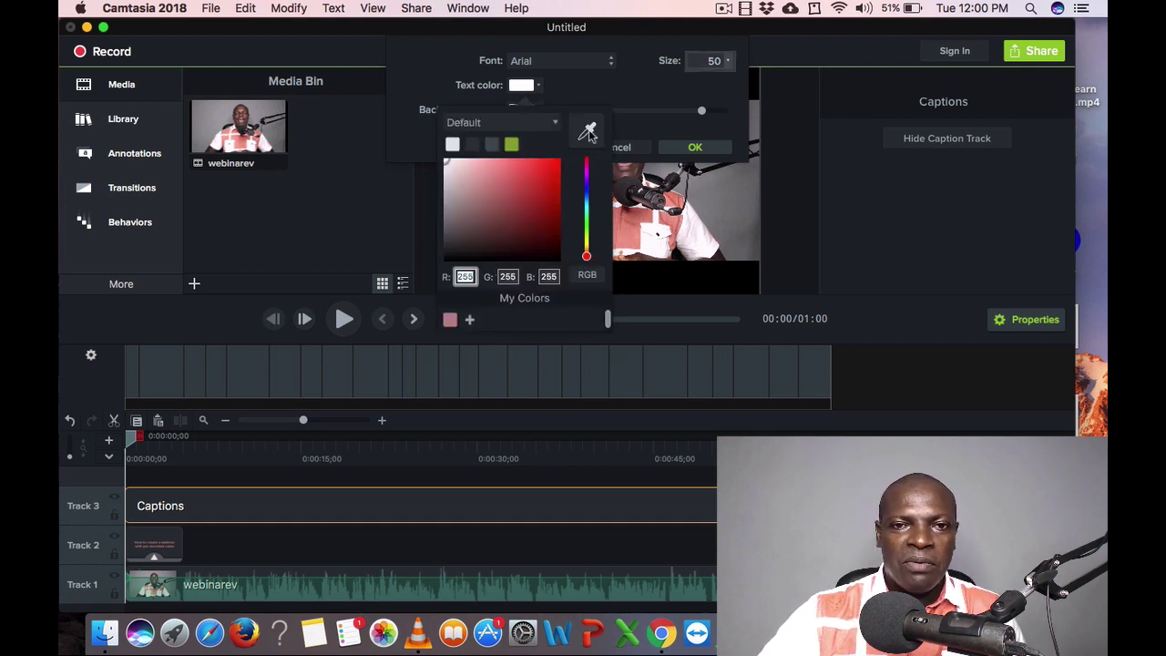
{"action": "left_click", "coordinate": [587, 131]}
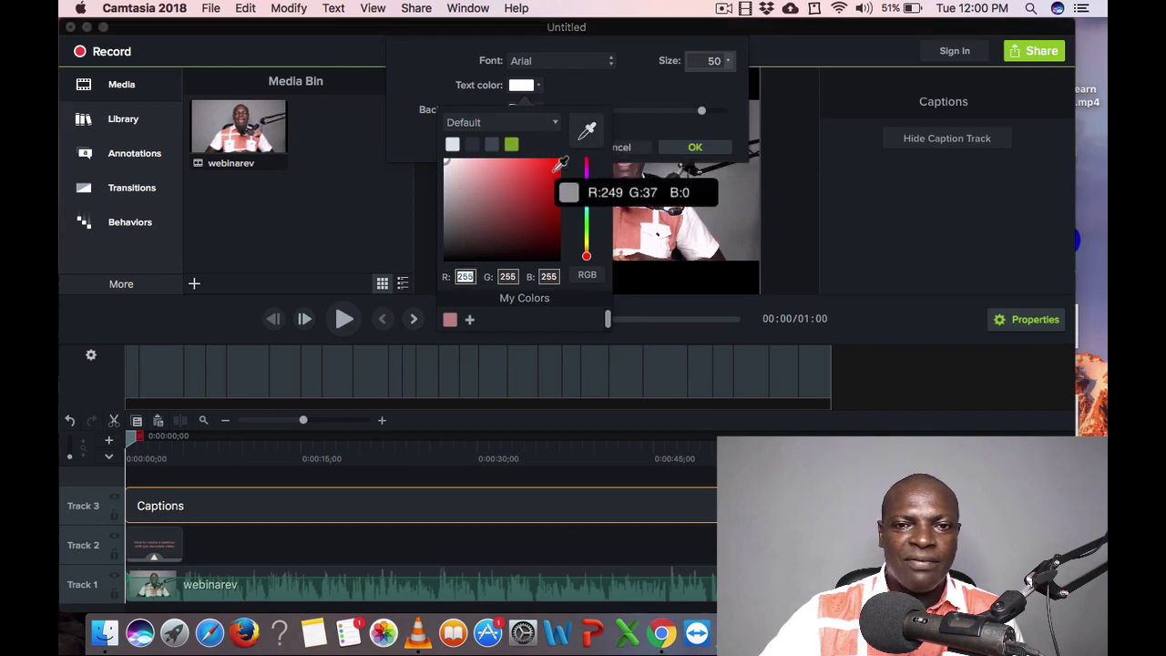
{"action": "left_click", "coordinate": [638, 212]}
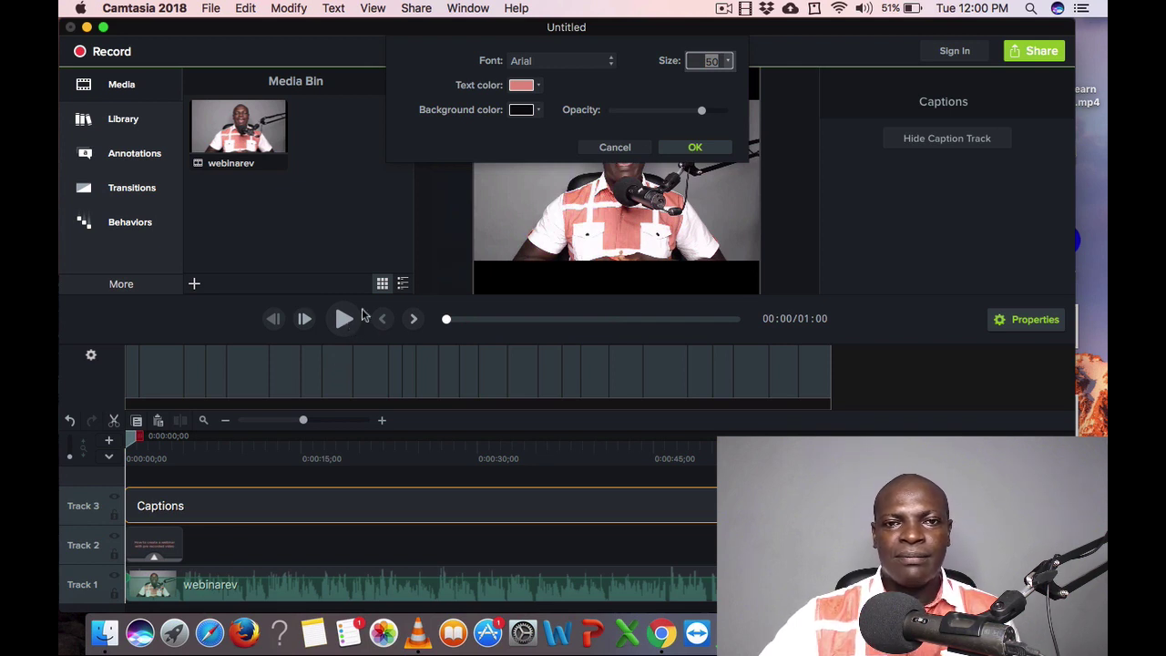
{"action": "left_click", "coordinate": [694, 147]}
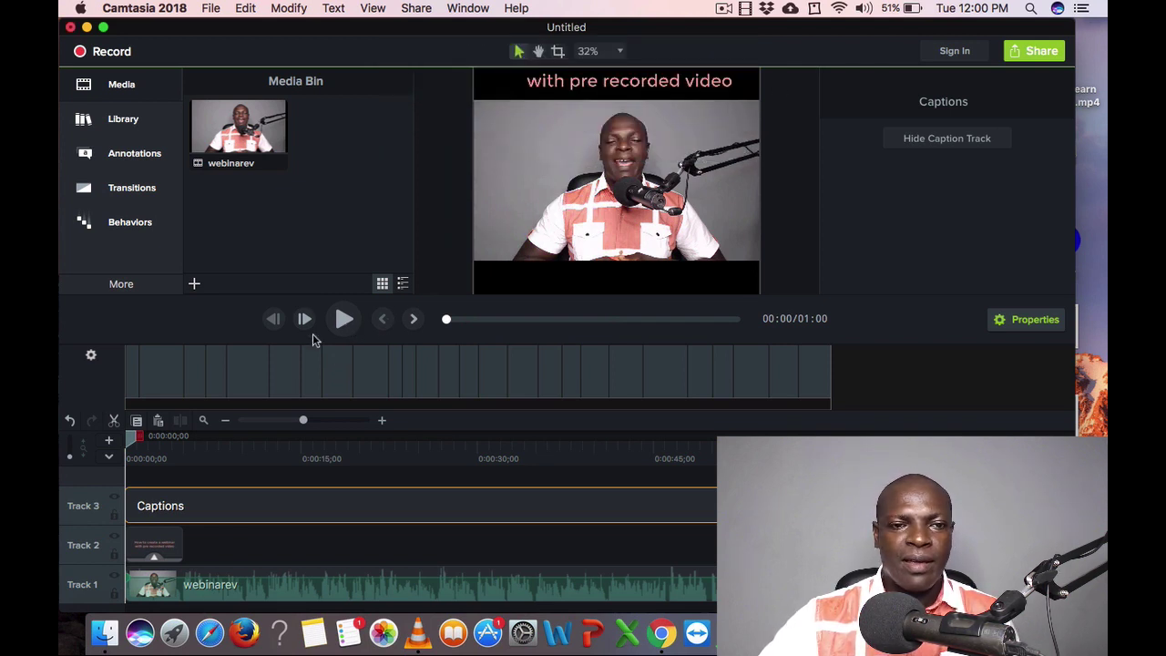
{"action": "left_click", "coordinate": [340, 326]}
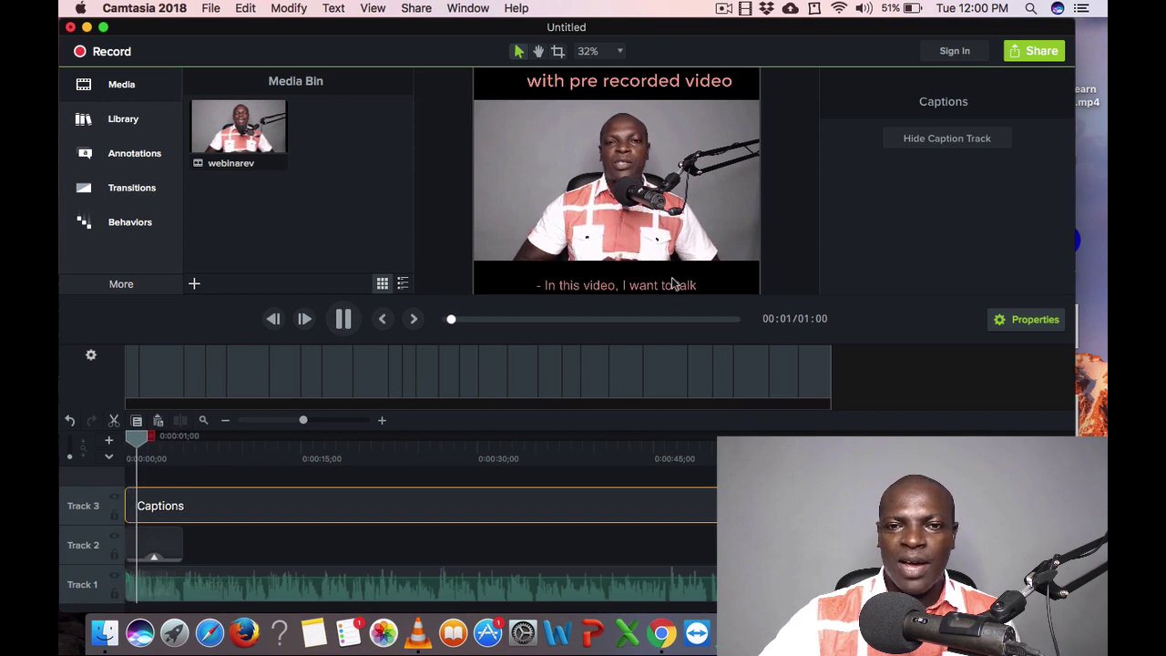
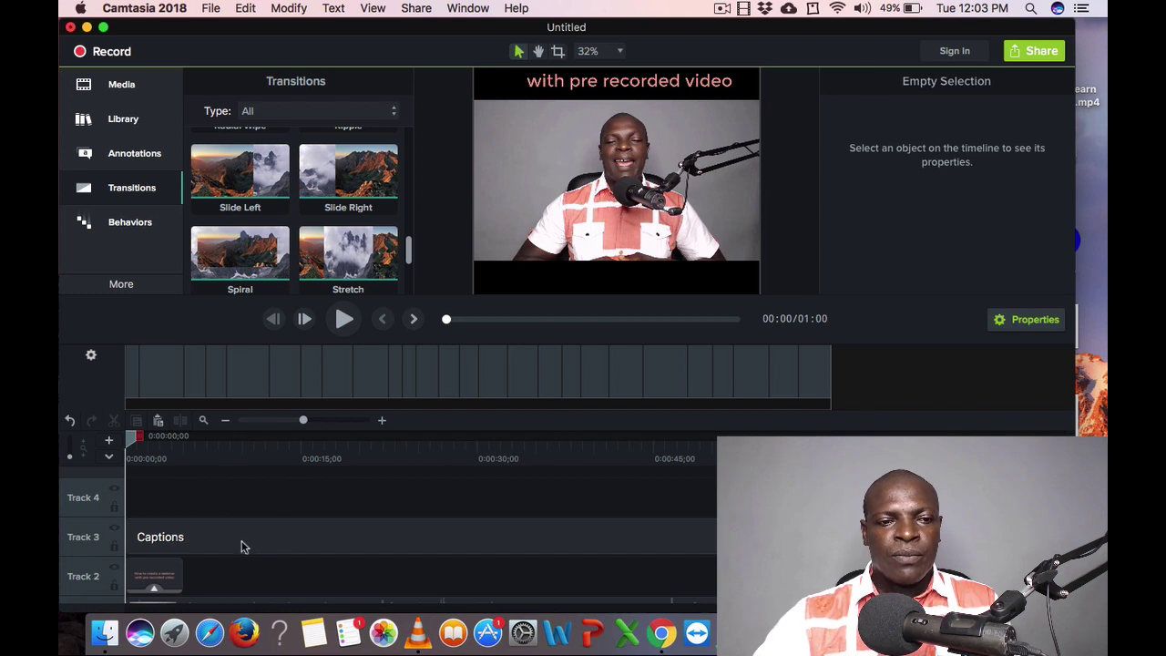
- Delete the Captions clip from Track 3
{"action": "left_click", "coordinate": [241, 546]}
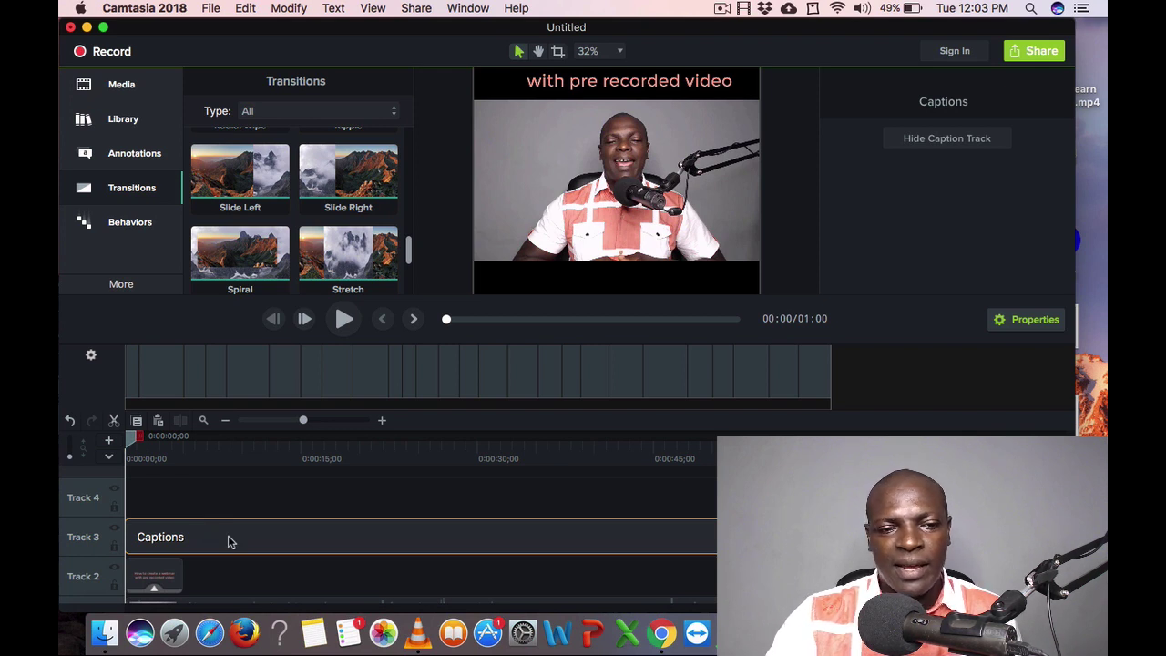
{"action": "key", "text": "Delete"}
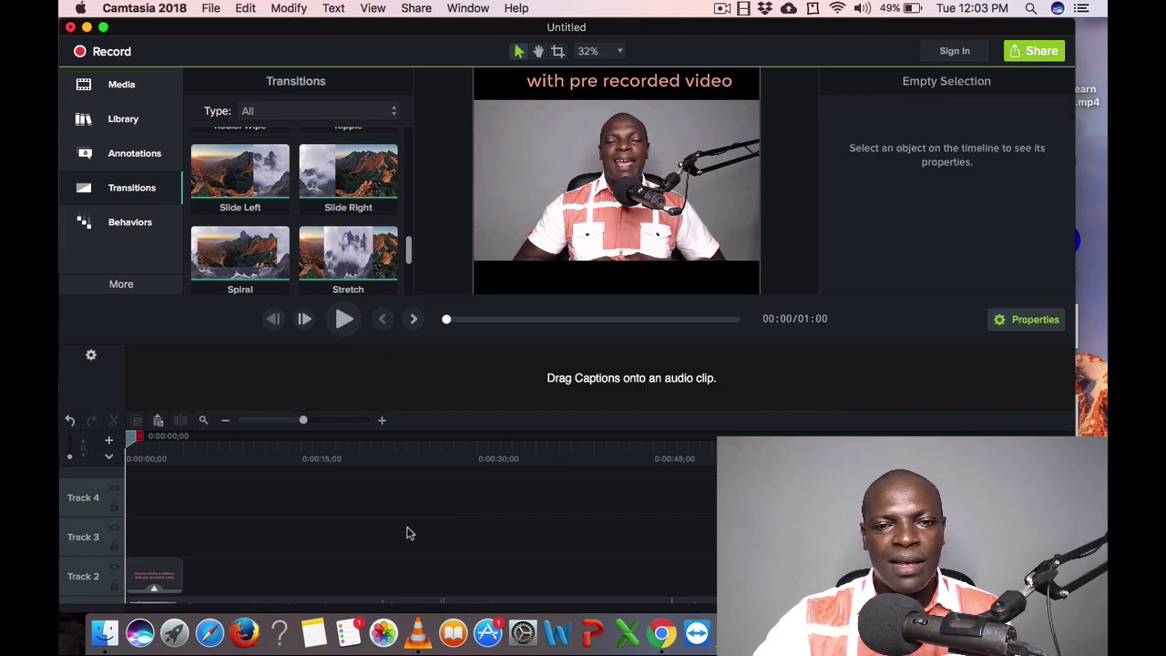
{"action": "scroll", "coordinate": [409, 533], "scroll_direction": "down", "scroll_amount": 2}
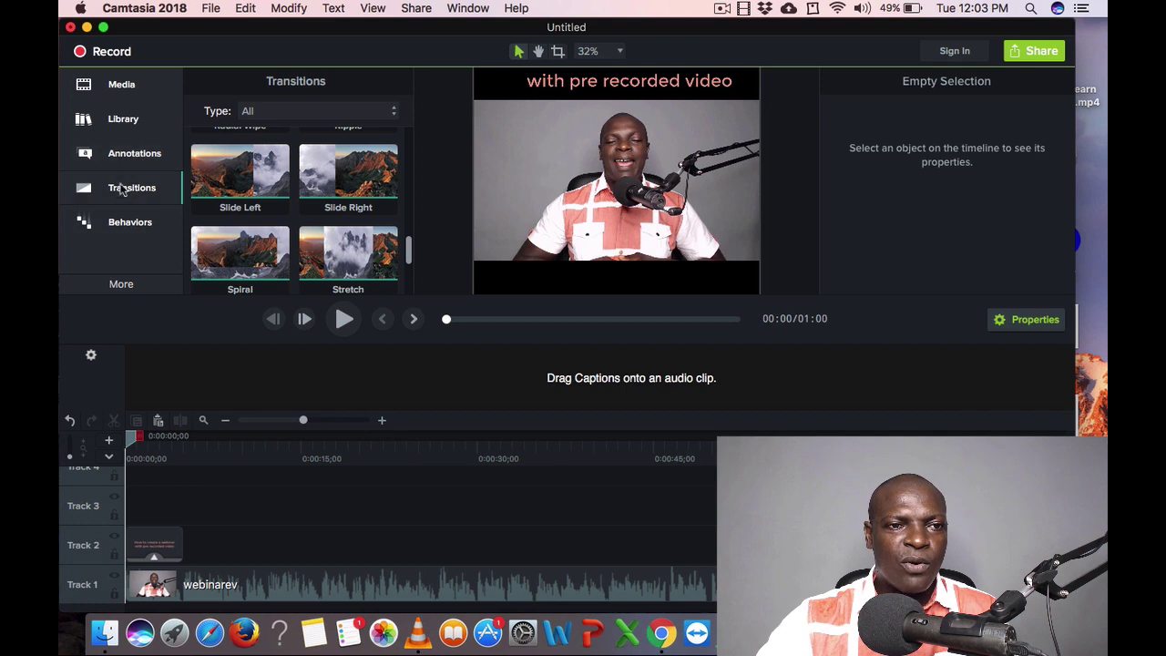
- Add a white square callout as a thin bar across the canvas's bottom edge and extend it to the end of the webinarev clip
{"action": "left_click", "coordinate": [134, 153]}
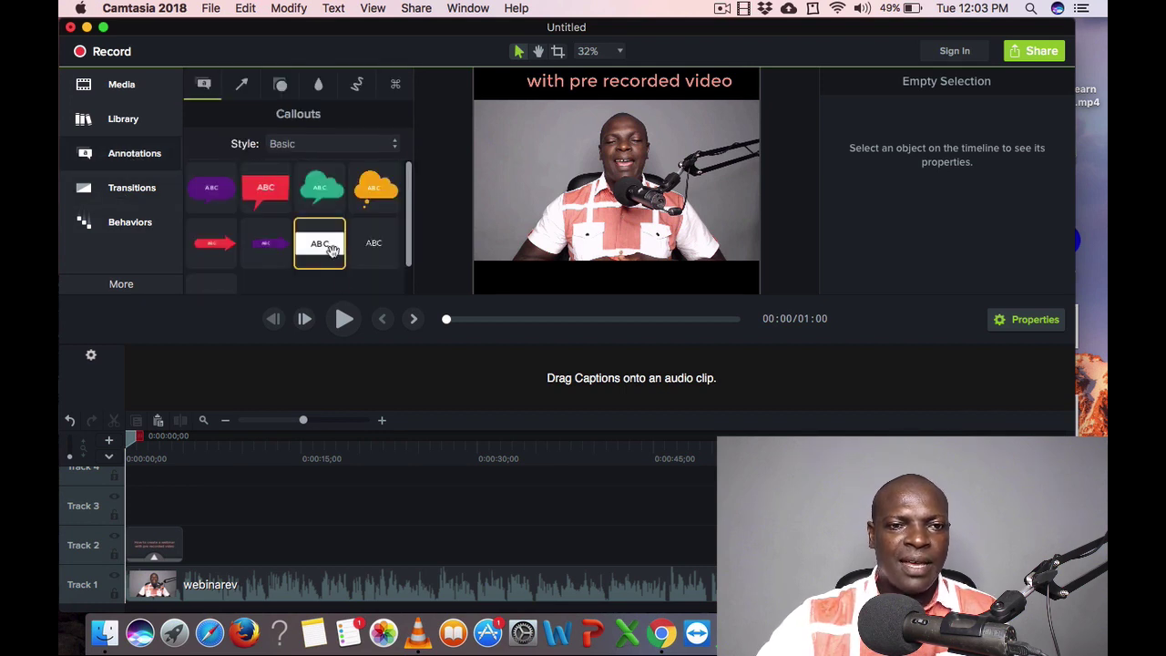
{"action": "left_click_drag", "start_coordinate": [332, 249], "coordinate": [774, 297]}
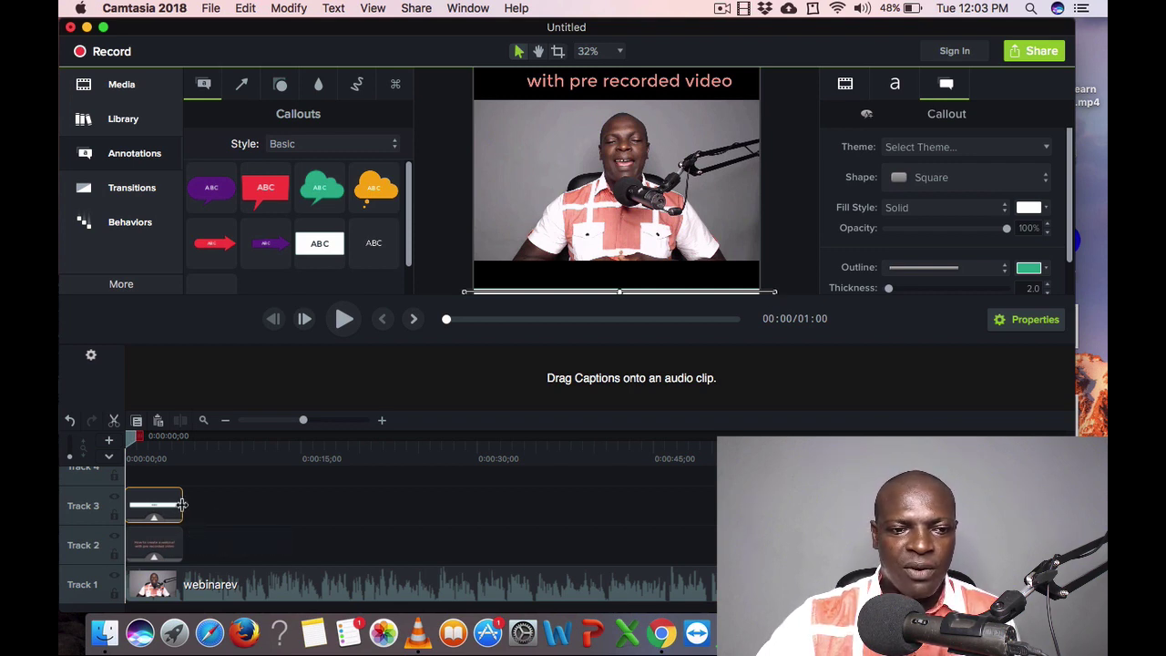
{"action": "left_click_drag", "start_coordinate": [182, 504], "coordinate": [902, 504]}
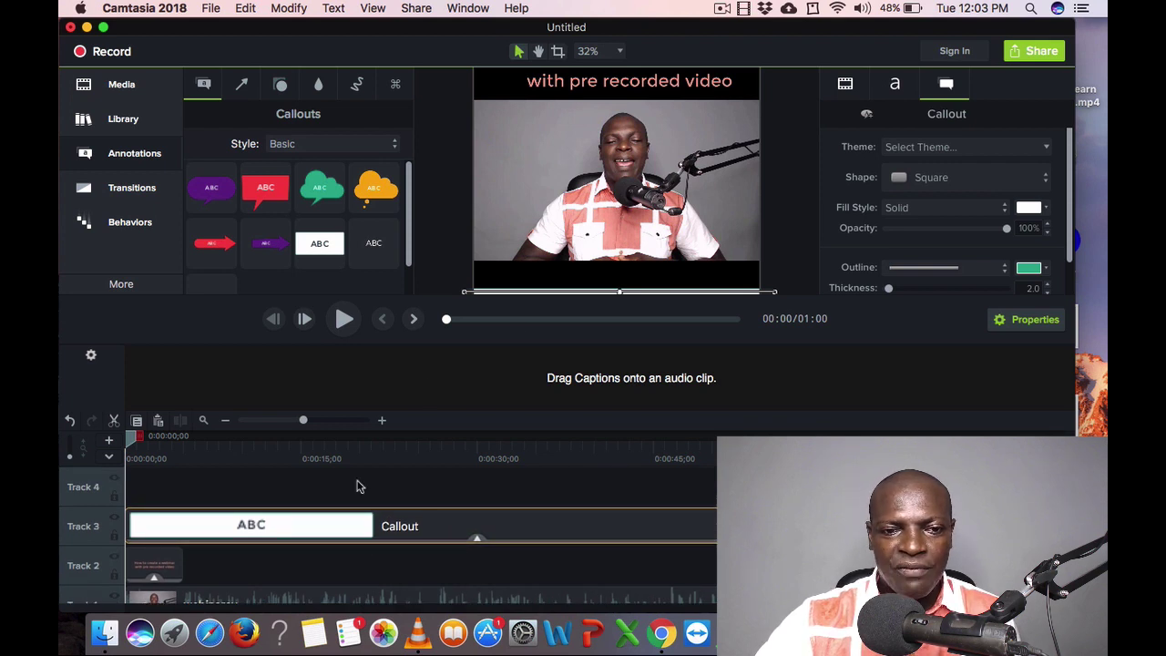
{"action": "left_click", "coordinate": [343, 545]}
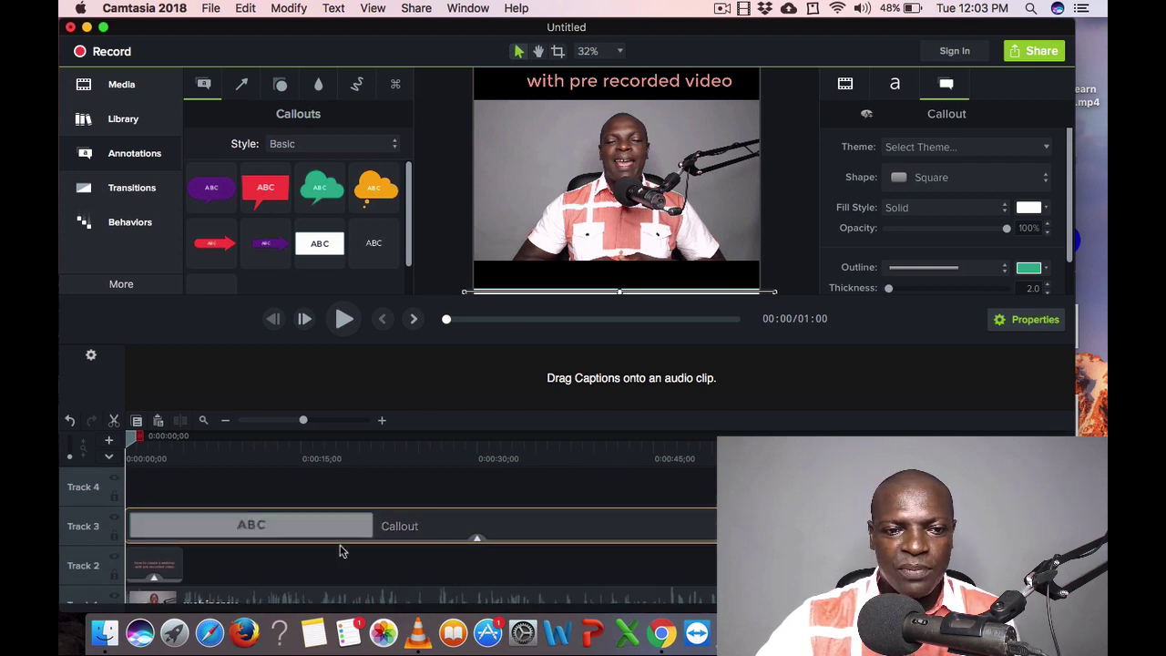
{"action": "left_click", "coordinate": [268, 525]}
{"action": "right_click", "coordinate": [268, 526]}
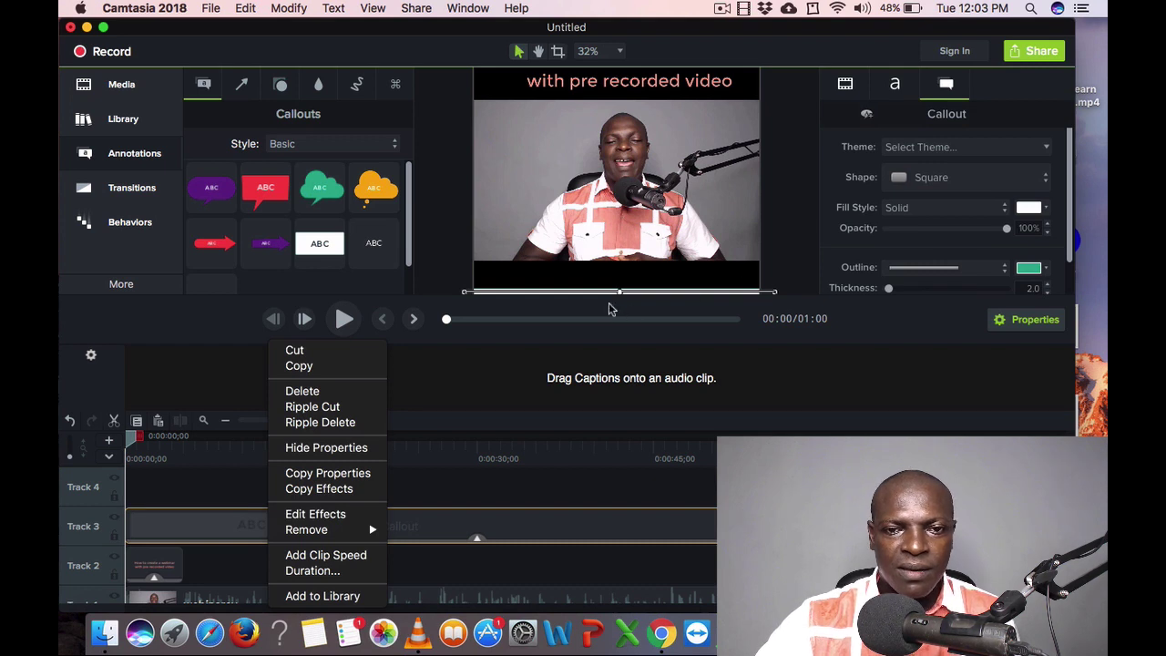
{"action": "left_click", "coordinate": [626, 269]}
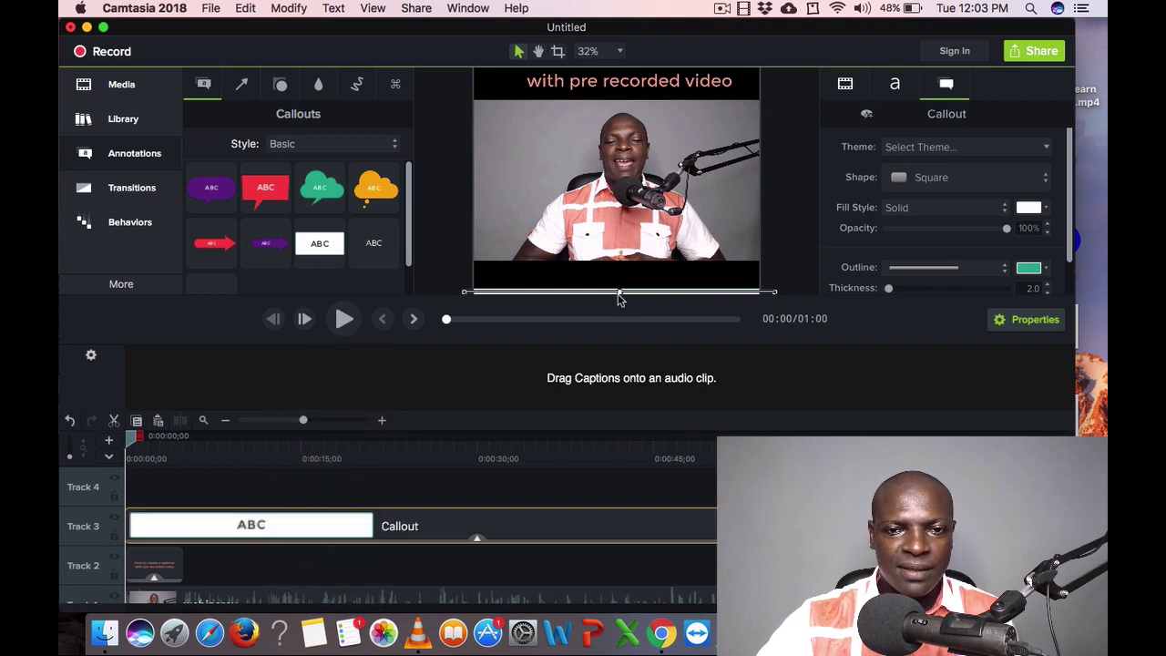
{"action": "right_click", "coordinate": [371, 532]}
{"action": "left_click", "coordinate": [313, 529]}
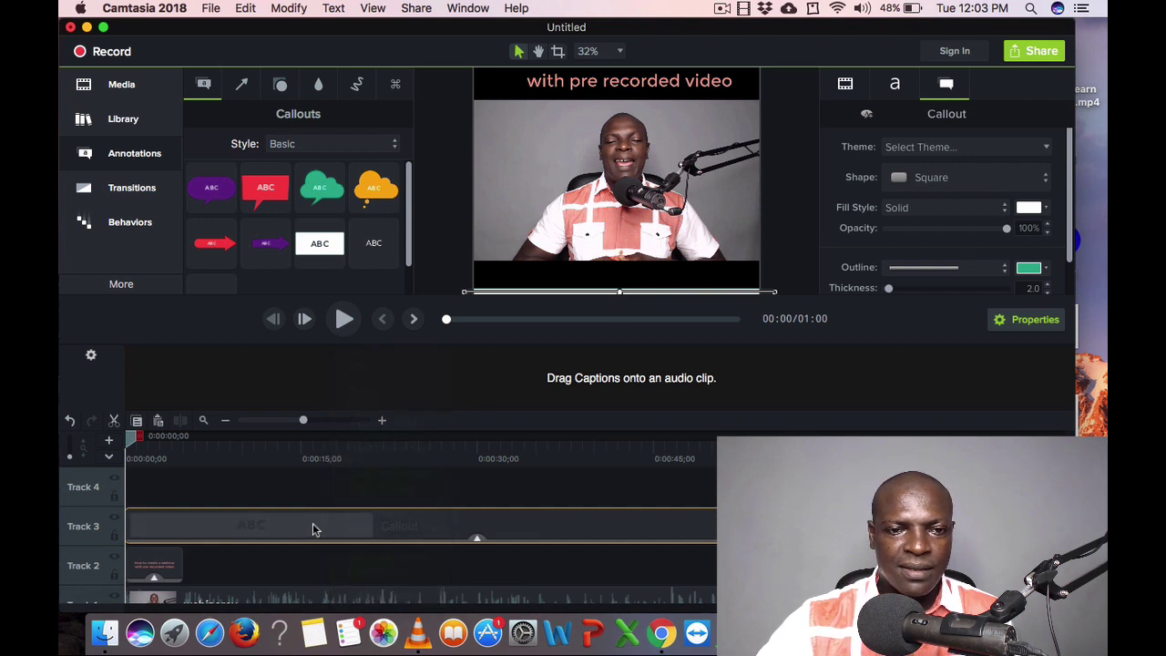
- Enlarge the white bar callout, clear its ABC text, and shrink it back to a thin bar along the canvas's bottom edge
{"action": "left_click_drag", "start_coordinate": [619, 294], "coordinate": [618, 292]}
{"action": "double_click", "coordinate": [616, 289]}
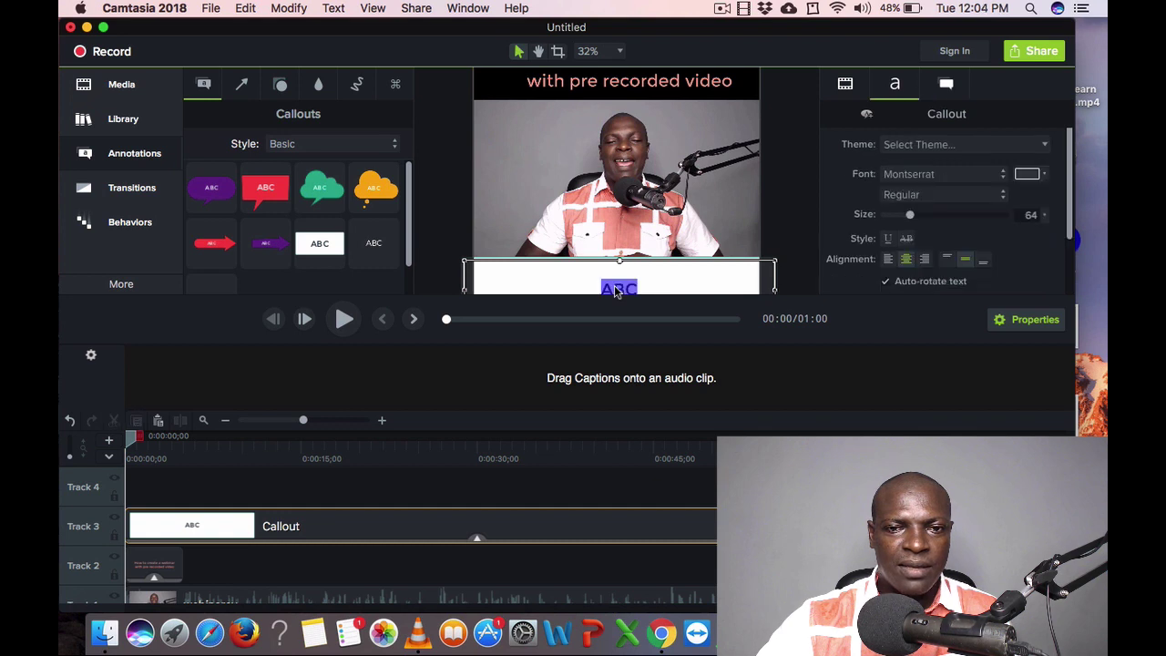
{"action": "key", "text": "BackSpace"}
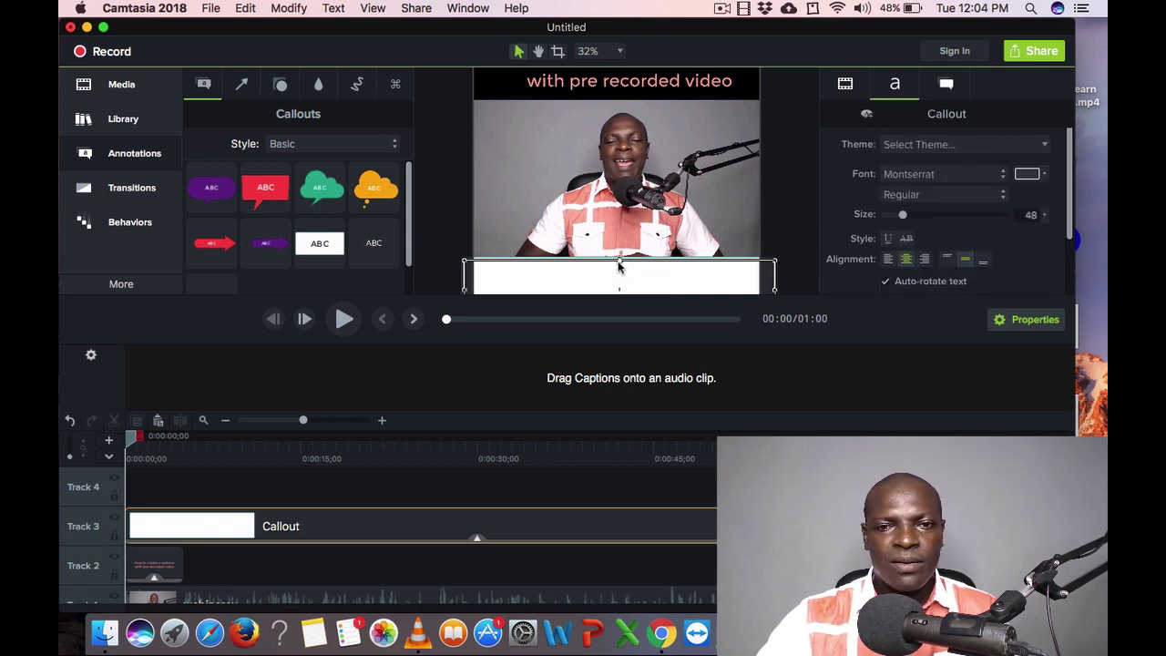
{"action": "left_click_drag", "start_coordinate": [619, 263], "coordinate": [619, 298]}
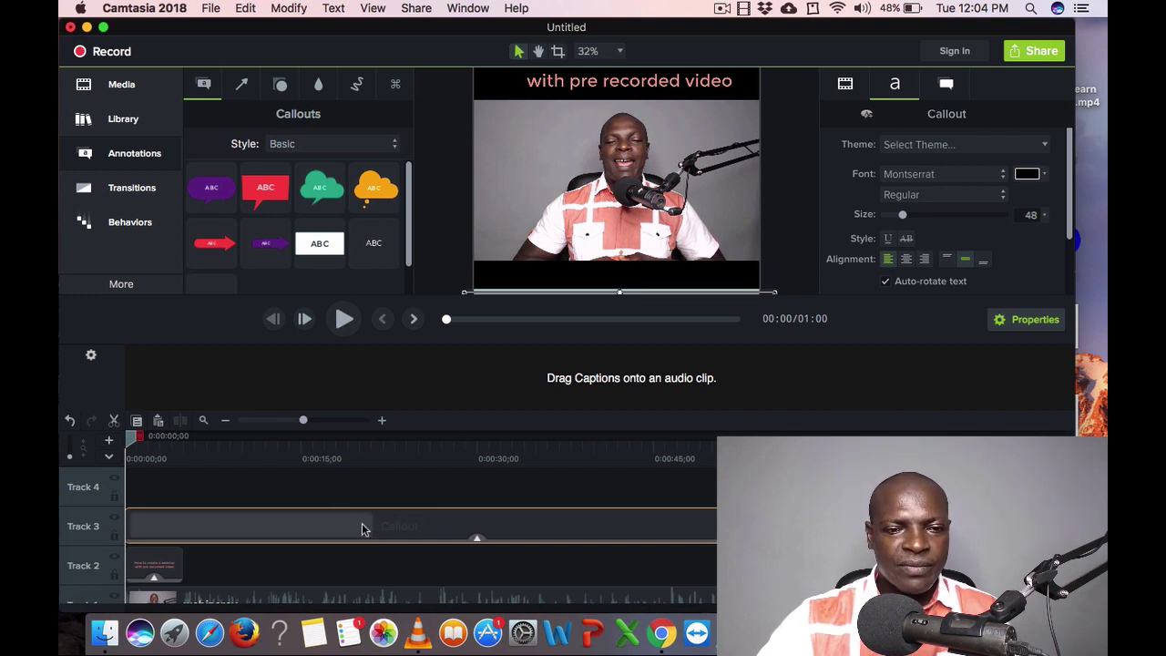
{"action": "left_click", "coordinate": [362, 526]}
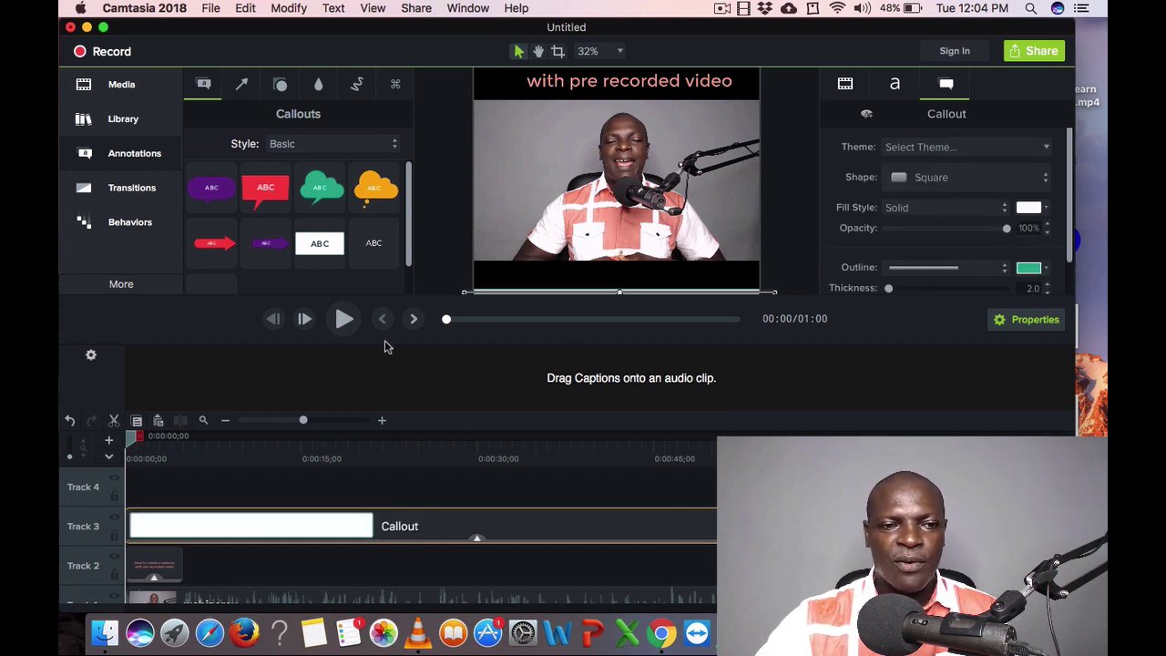
{"action": "key", "text": "Delete"}
{"action": "key", "text": "super+z"}
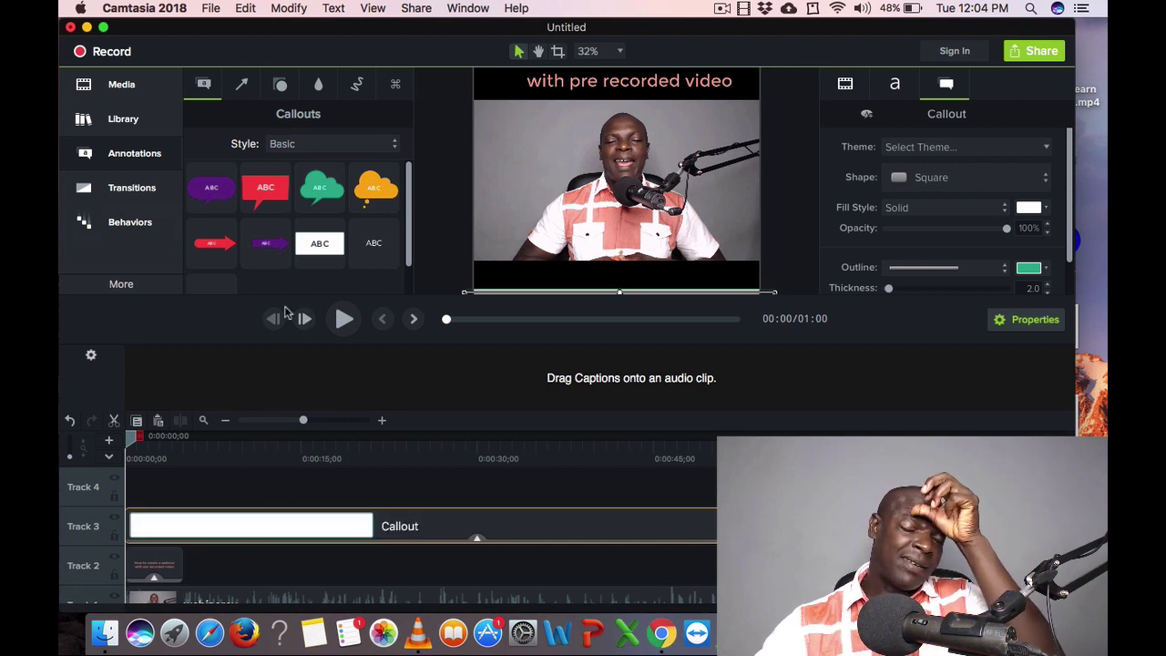
- Add a Slide Right transition to the white bar callout on Track 3, stretch it over the whole clip, and preview it before returning to the start
{"action": "left_click", "coordinate": [134, 192]}
{"action": "scroll", "coordinate": [365, 261], "scroll_direction": "down", "scroll_amount": 2}
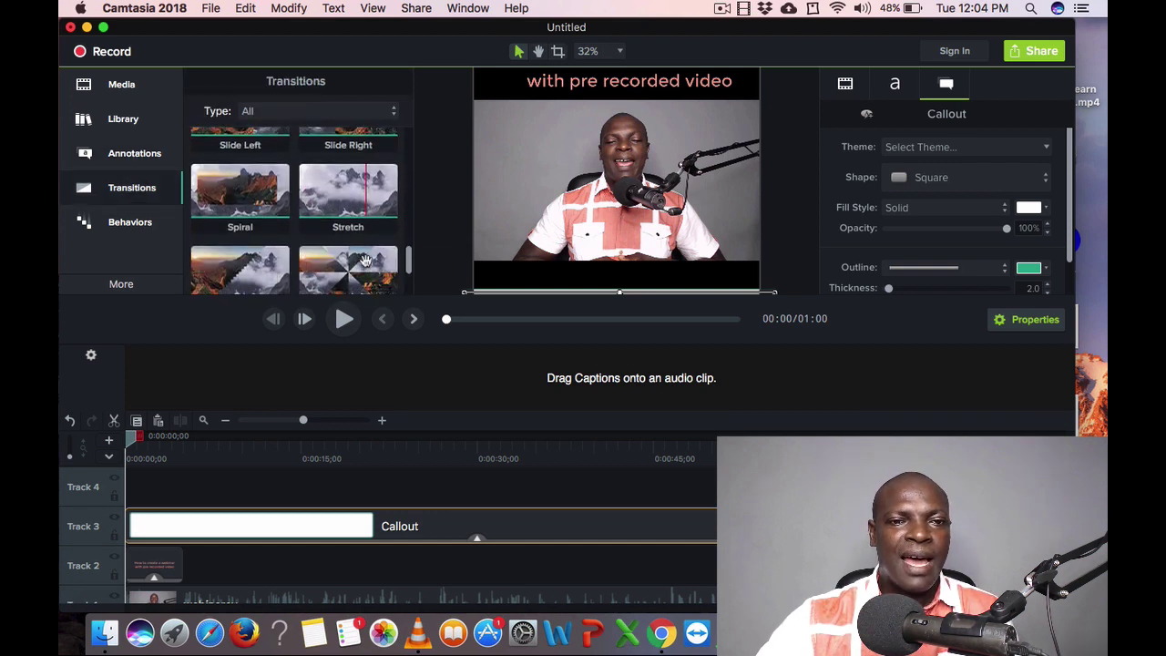
{"action": "scroll", "coordinate": [365, 261], "scroll_direction": "down", "scroll_amount": 3}
{"action": "scroll", "coordinate": [364, 261], "scroll_direction": "up", "scroll_amount": 3}
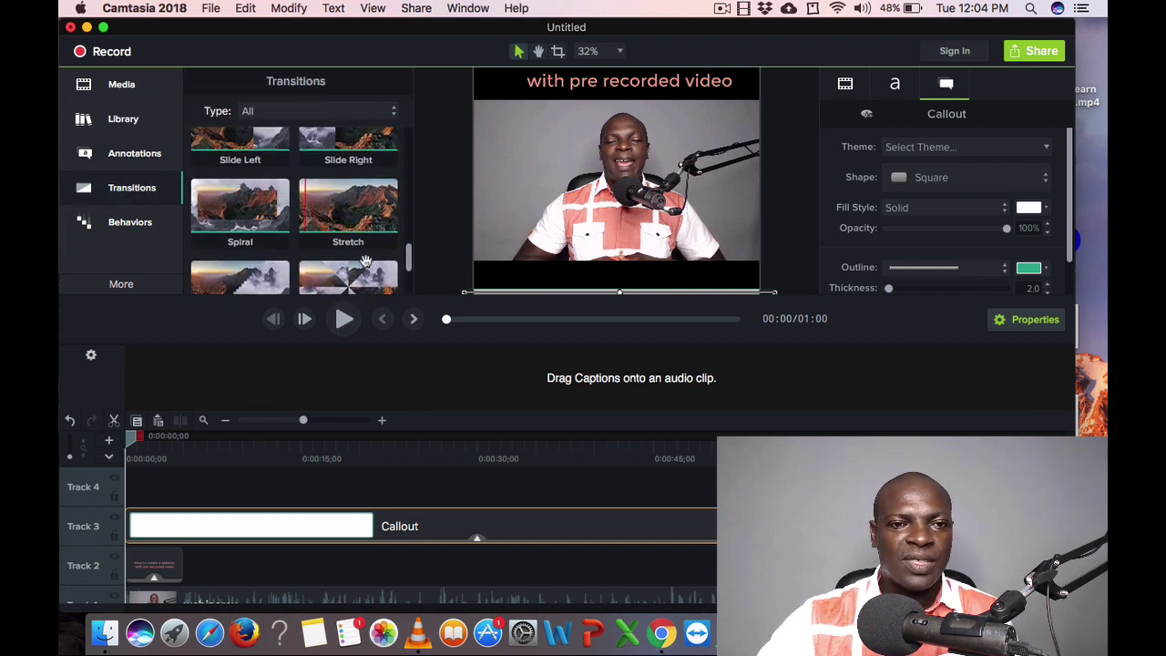
{"action": "scroll", "coordinate": [355, 228], "scroll_direction": "up", "scroll_amount": 2}
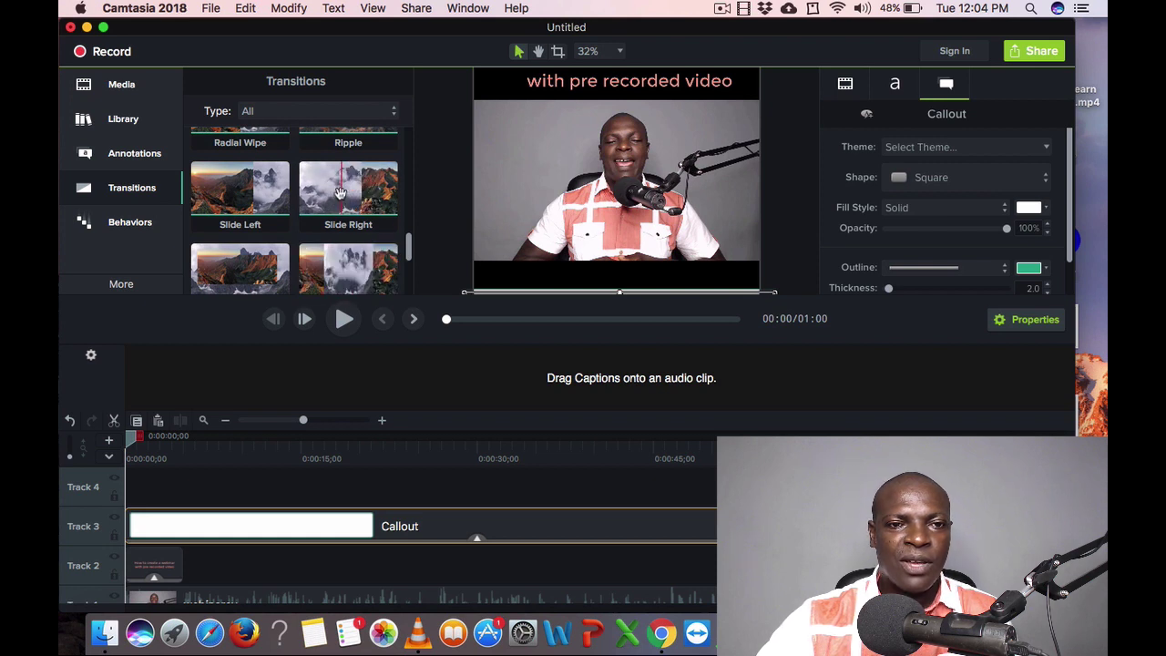
{"action": "left_click_drag", "start_coordinate": [339, 192], "coordinate": [734, 525]}
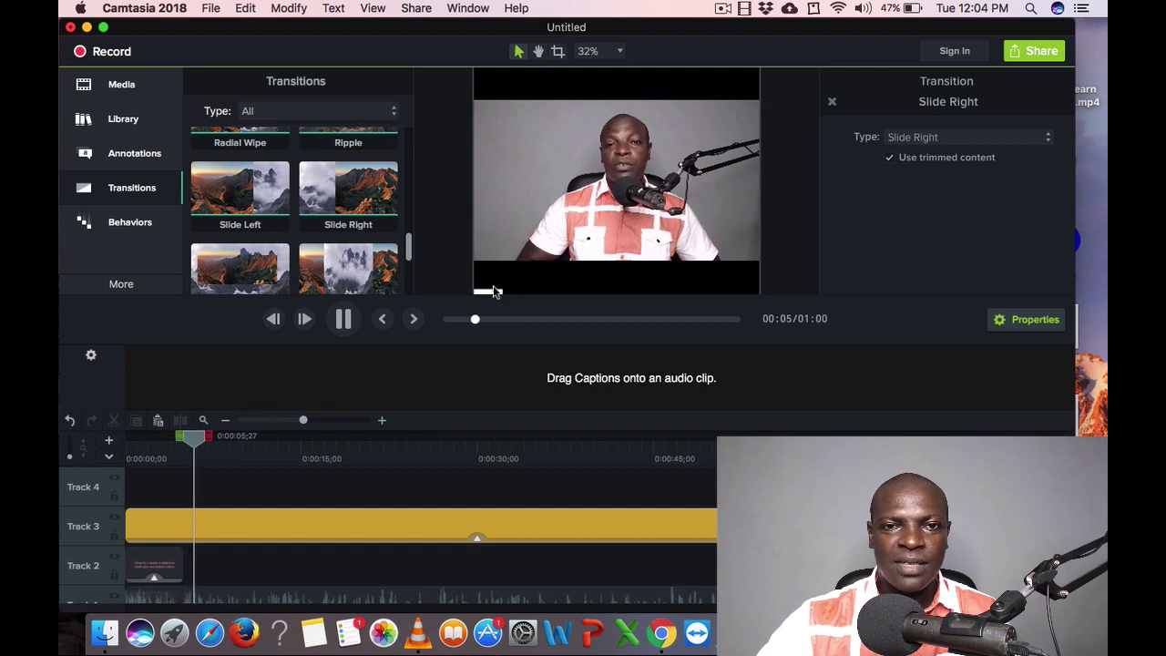
{"action": "left_click", "coordinate": [344, 318]}
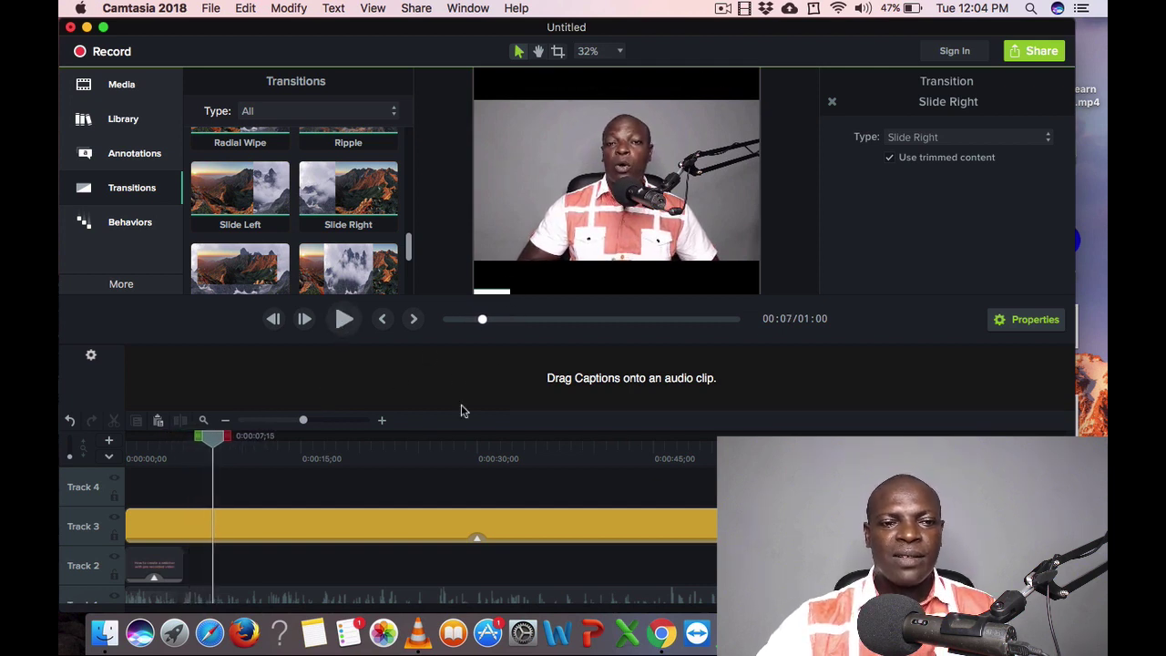
{"action": "left_click_drag", "start_coordinate": [213, 438], "coordinate": [106, 443]}
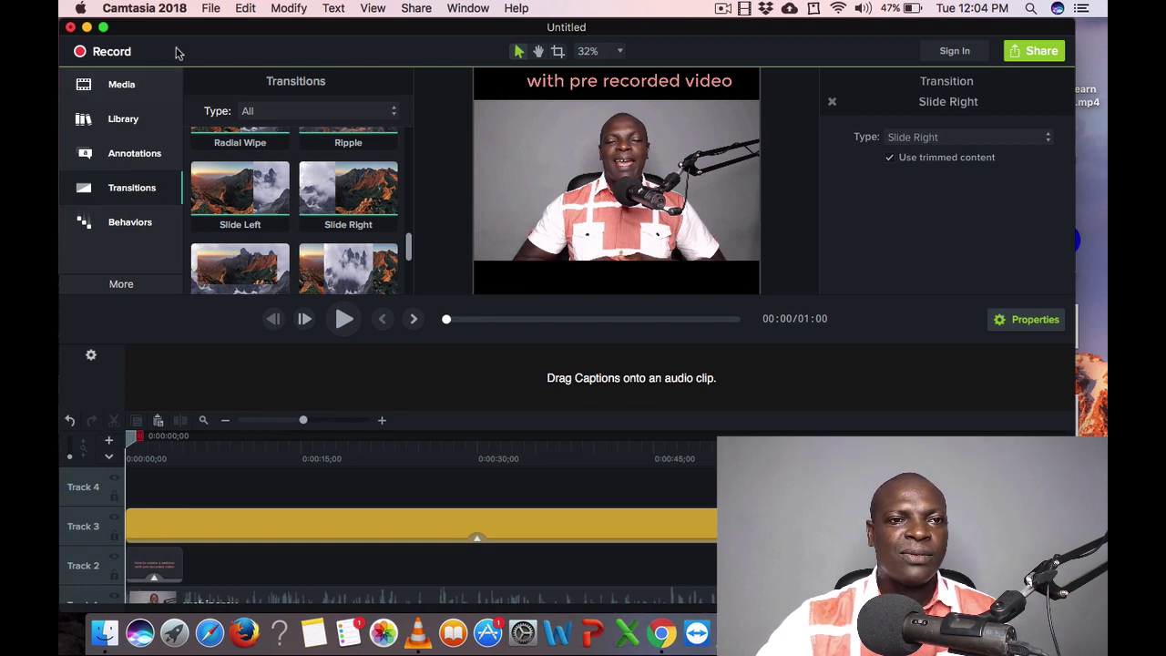
- Import the webinarev.srt captions file from Downloads into the project
{"action": "left_click", "coordinate": [210, 8]}
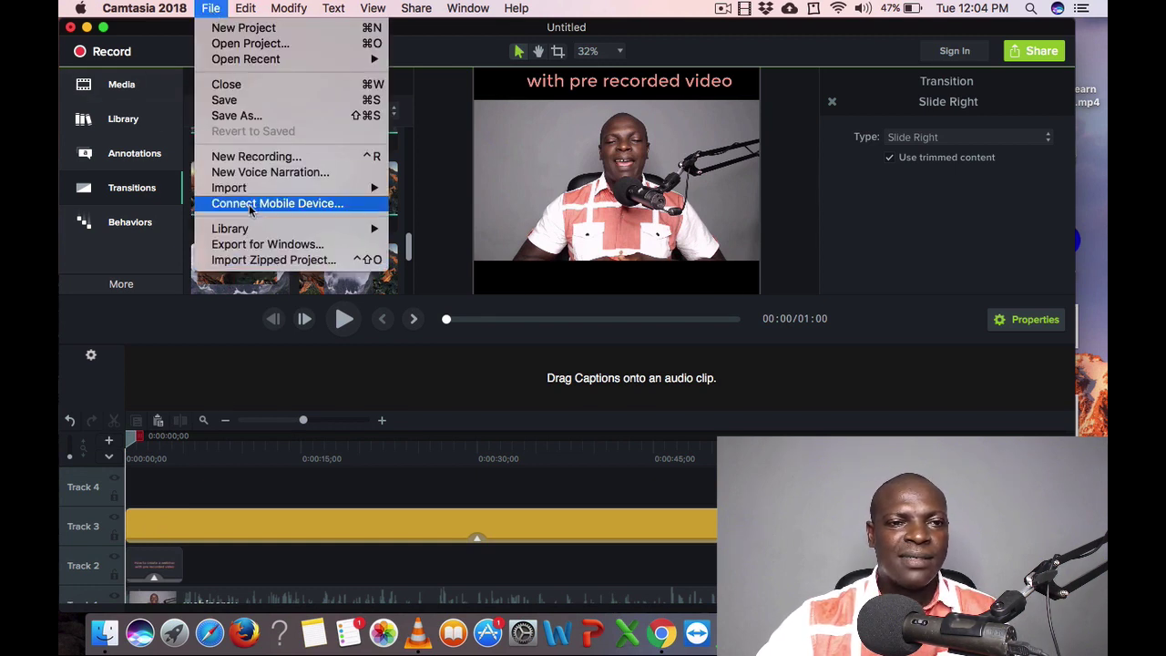
{"action": "mouse_move", "coordinate": [251, 191]}
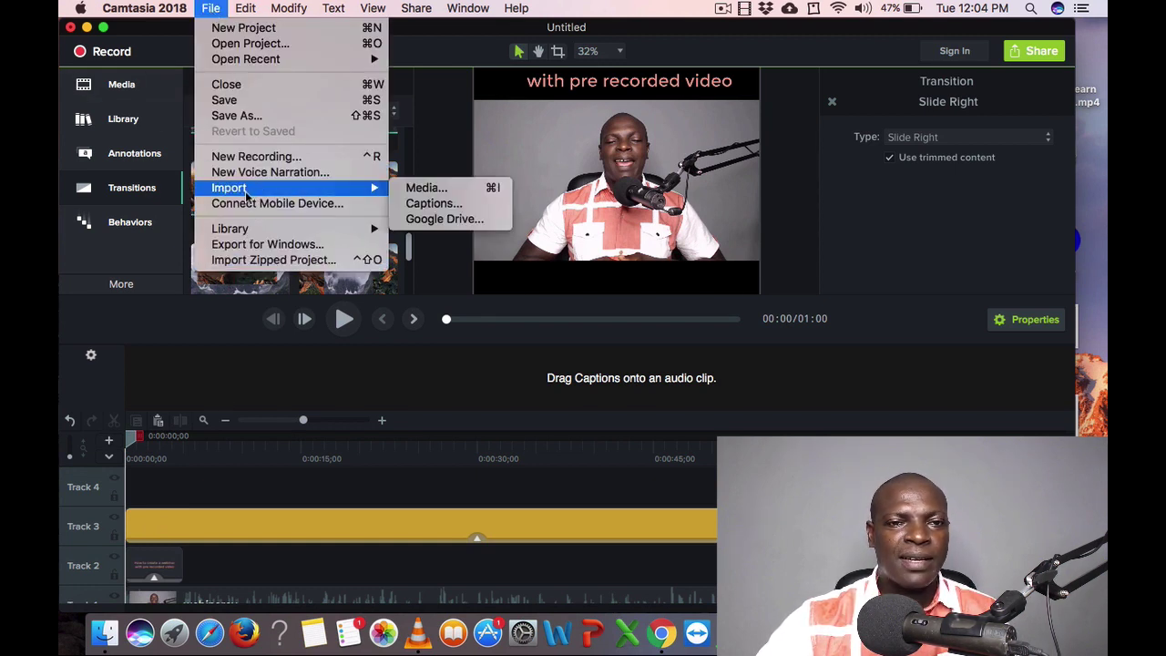
{"action": "left_click", "coordinate": [452, 206]}
{"action": "scroll", "coordinate": [465, 330], "scroll_direction": "down", "scroll_amount": 15}
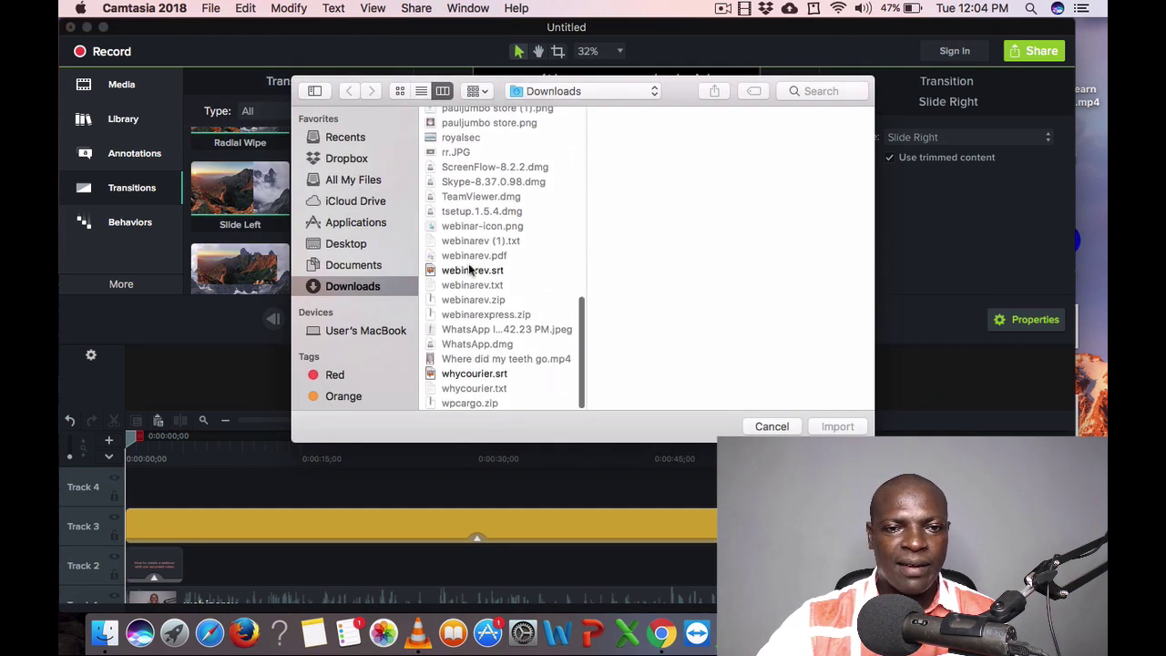
{"action": "left_click", "coordinate": [465, 273]}
{"action": "left_click", "coordinate": [834, 426]}
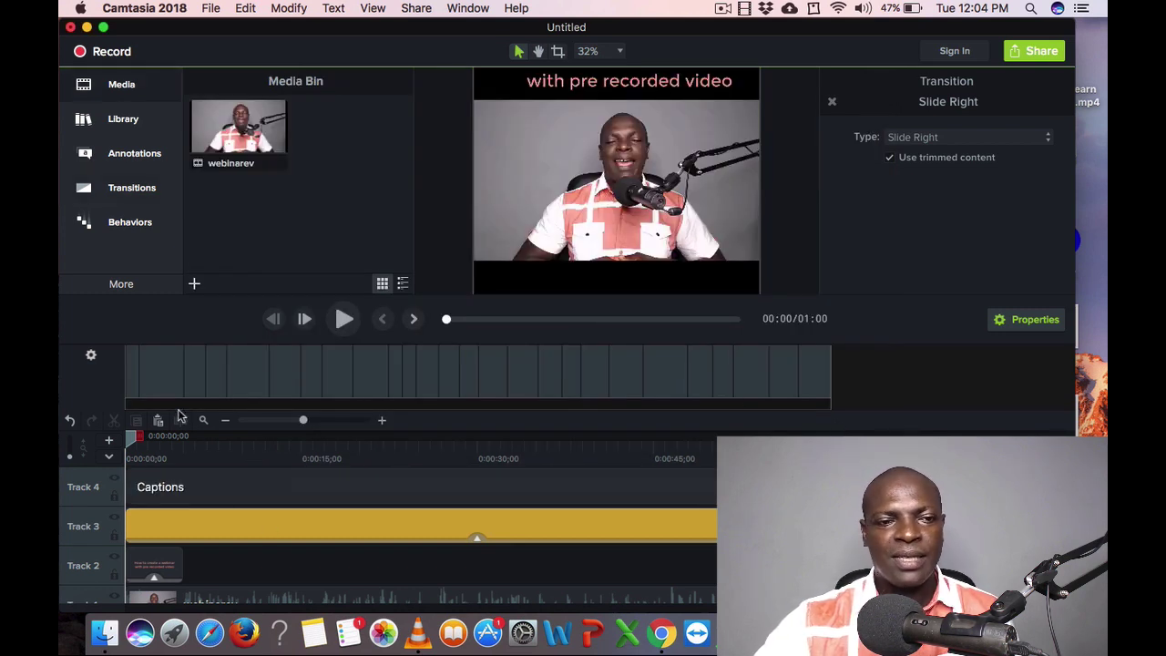
- Preview the video's opening seconds with captions, and review the MP4 export settings and caption style without exporting
{"action": "left_click", "coordinate": [345, 321]}
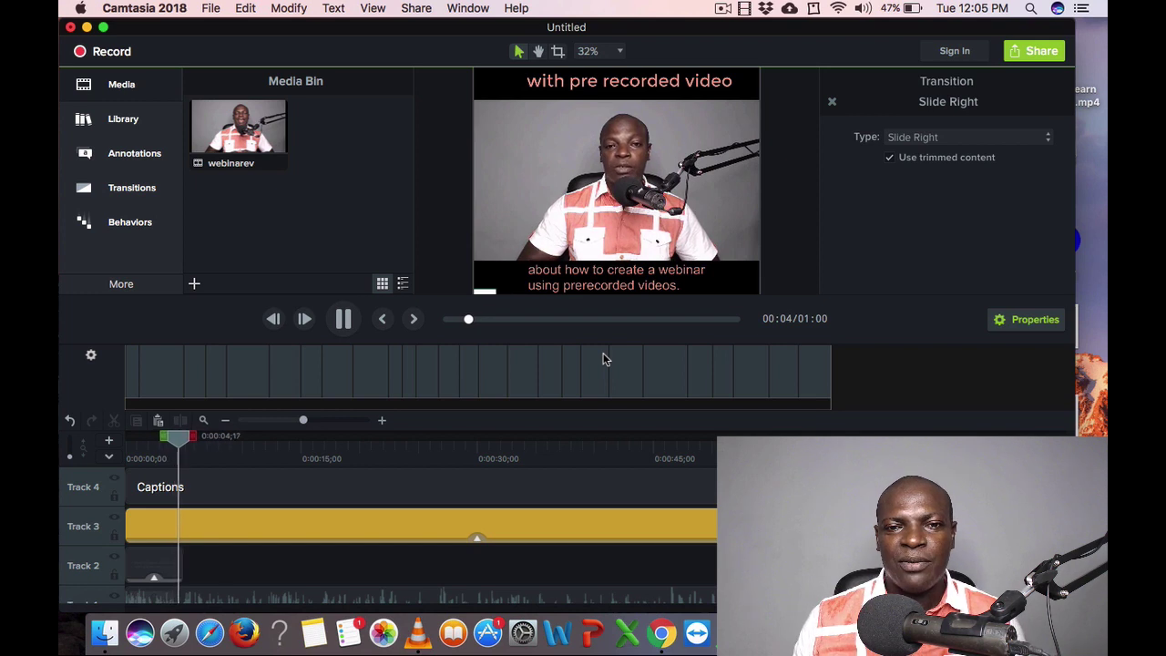
{"action": "left_click", "coordinate": [341, 320]}
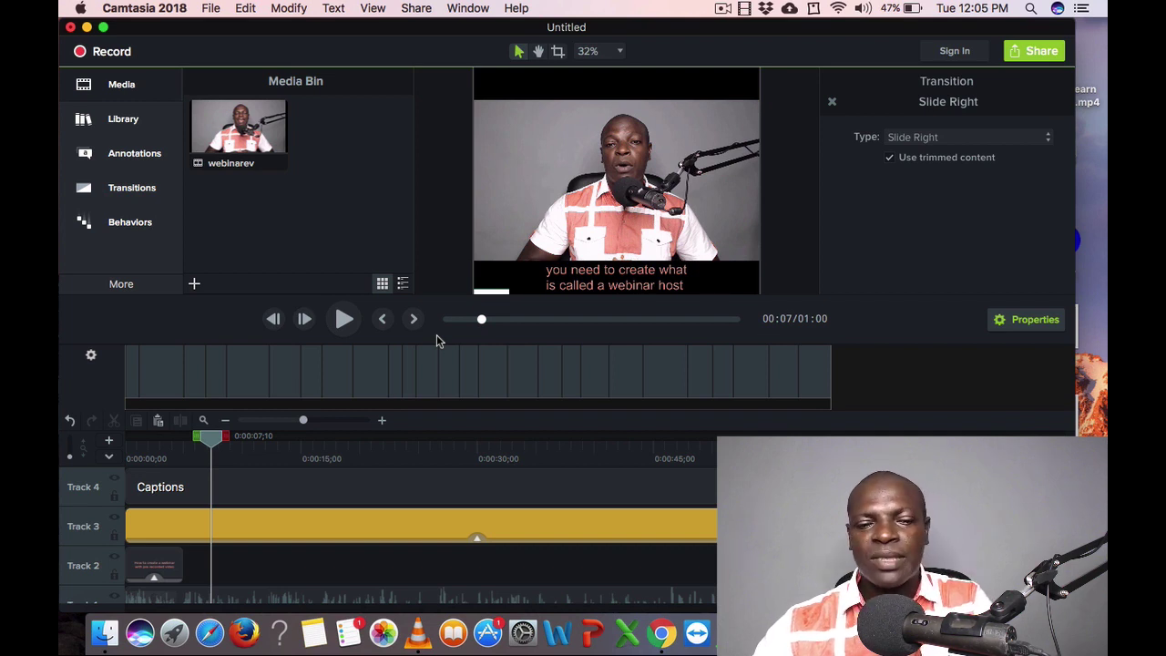
{"action": "key", "text": "super+e"}
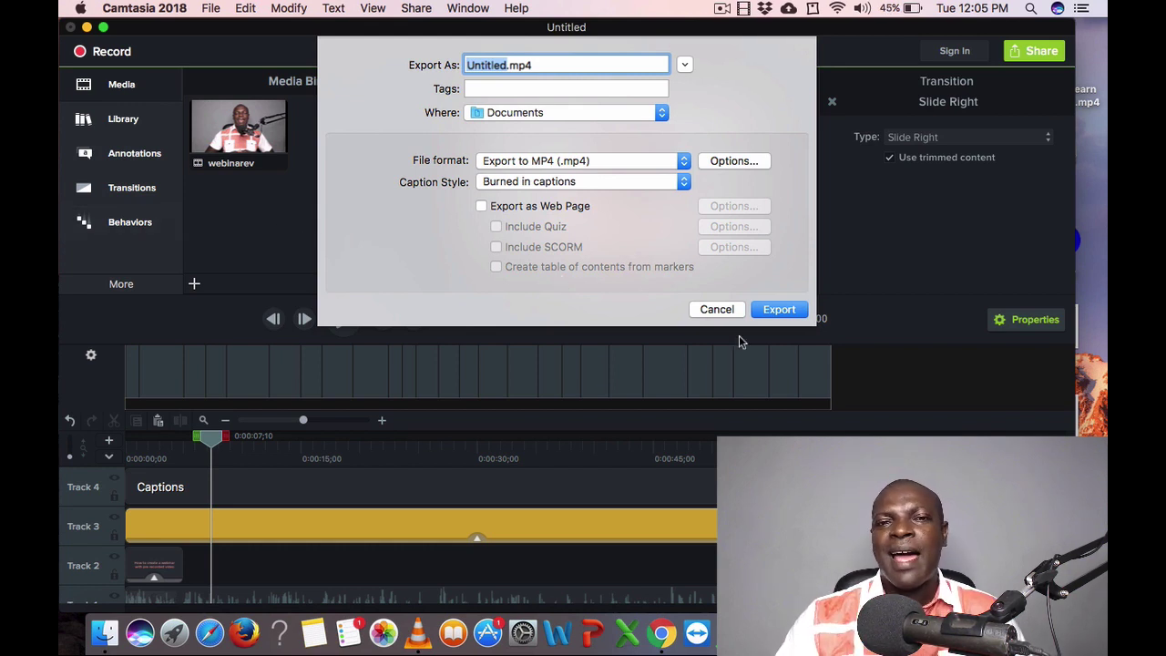
{"action": "left_click", "coordinate": [716, 309]}
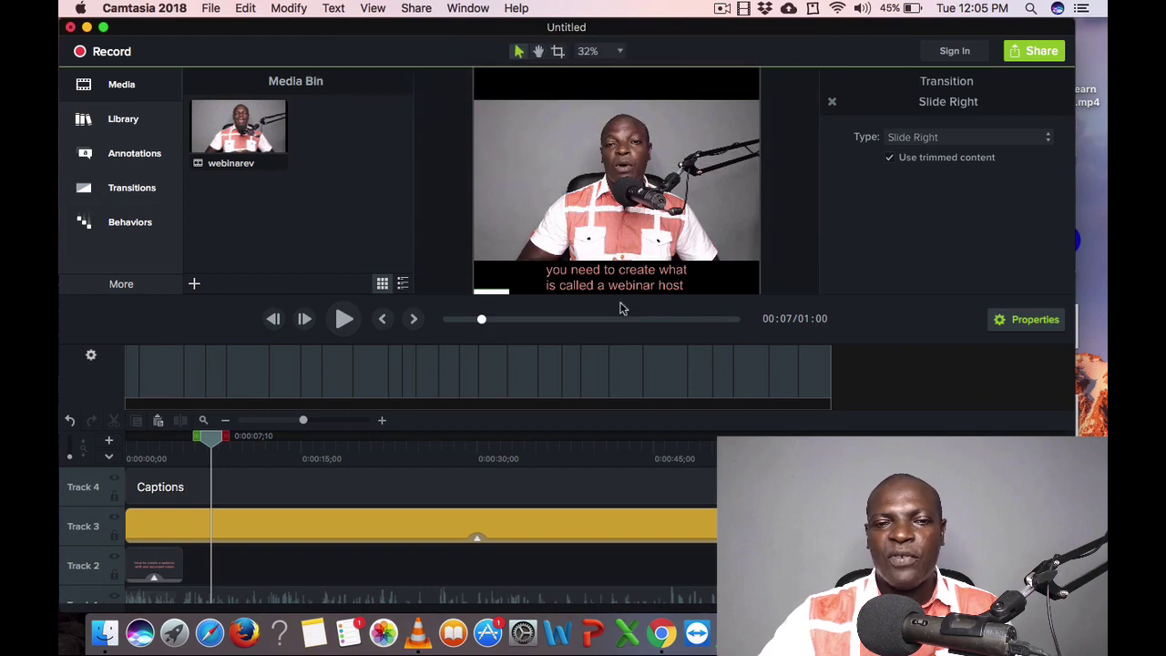